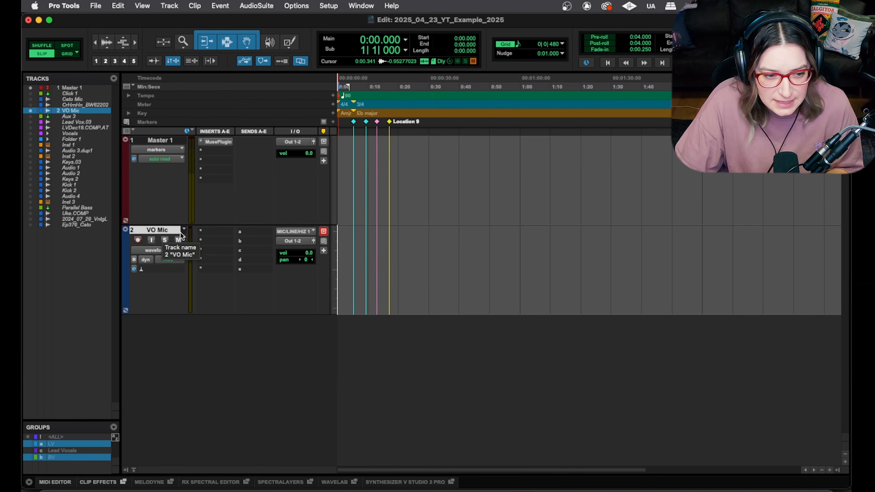
double_click(158, 230)
left_click(375, 158)
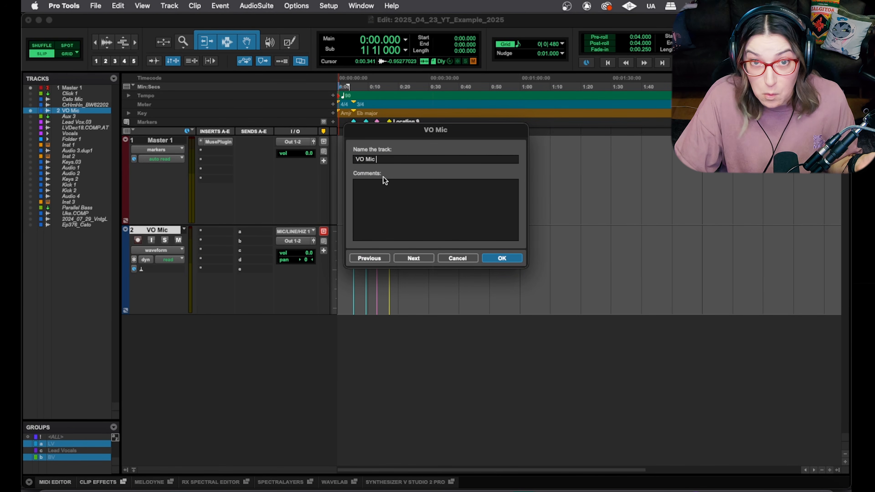
left_click(452, 257)
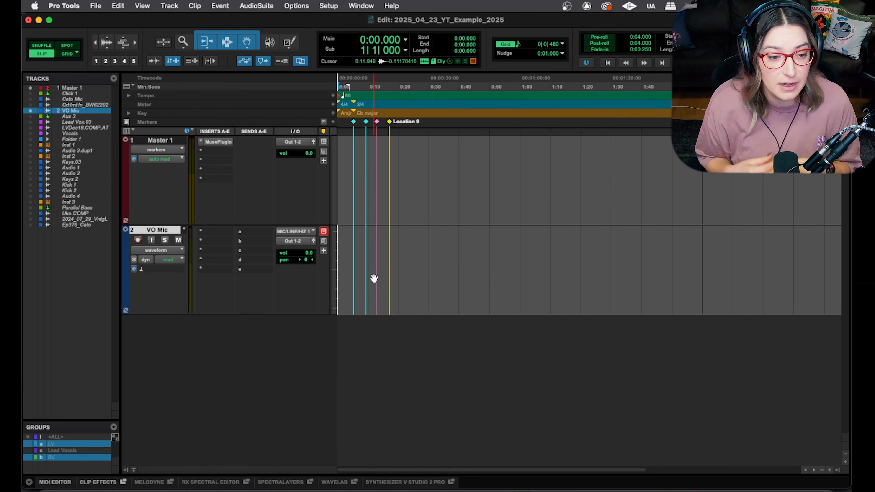
Step: Browse the session's recorded clips in the clip list, hiding the list when finished
left_click(838, 470)
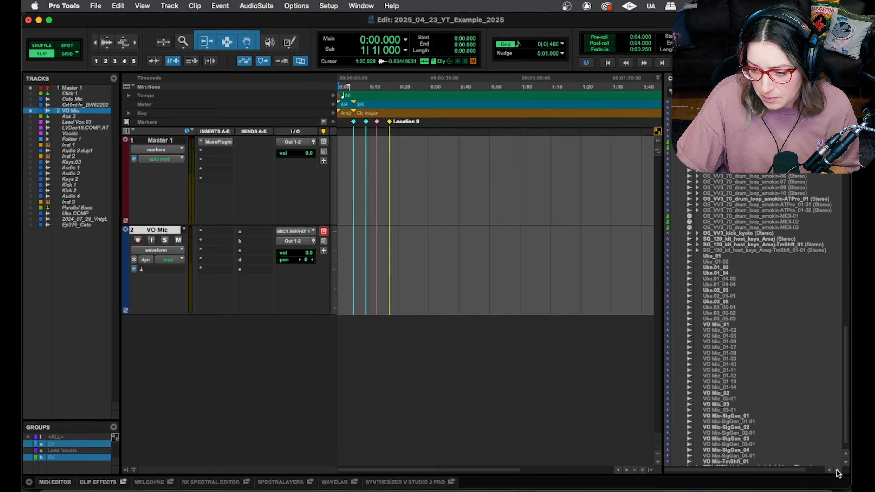
scroll(828, 424, "up", 15)
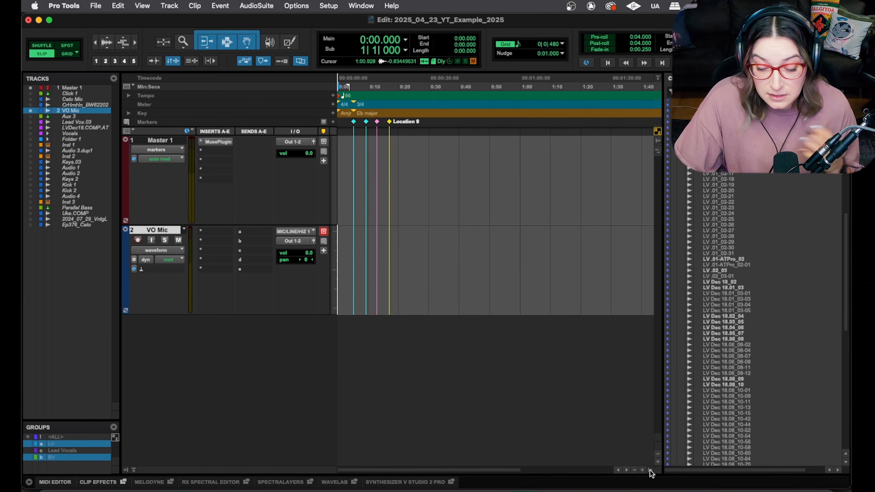
left_click(650, 470)
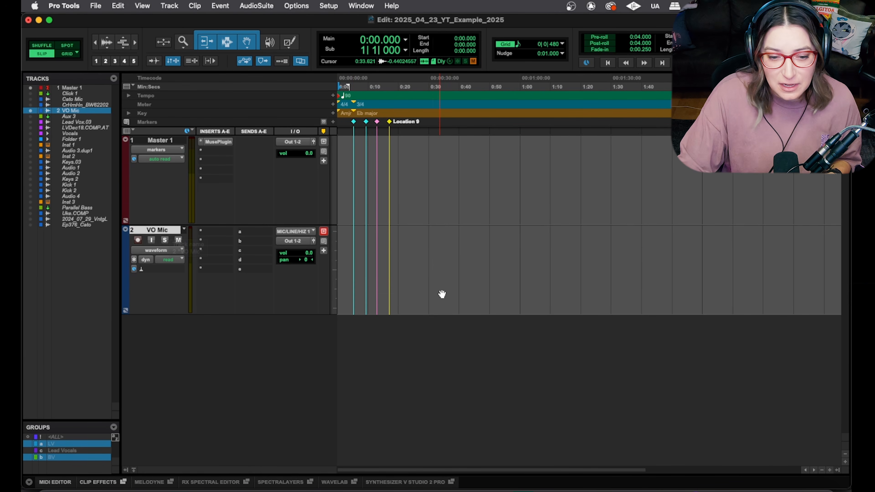
left_click(837, 470)
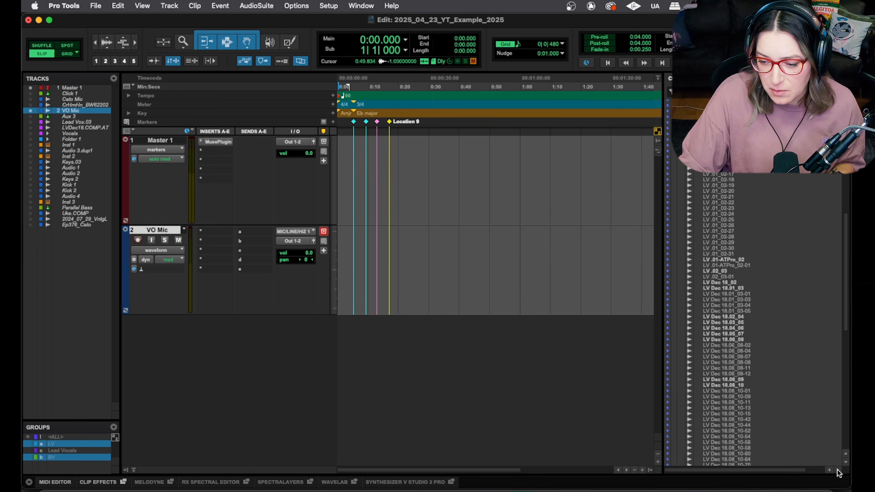
scroll(741, 254, "up", 15)
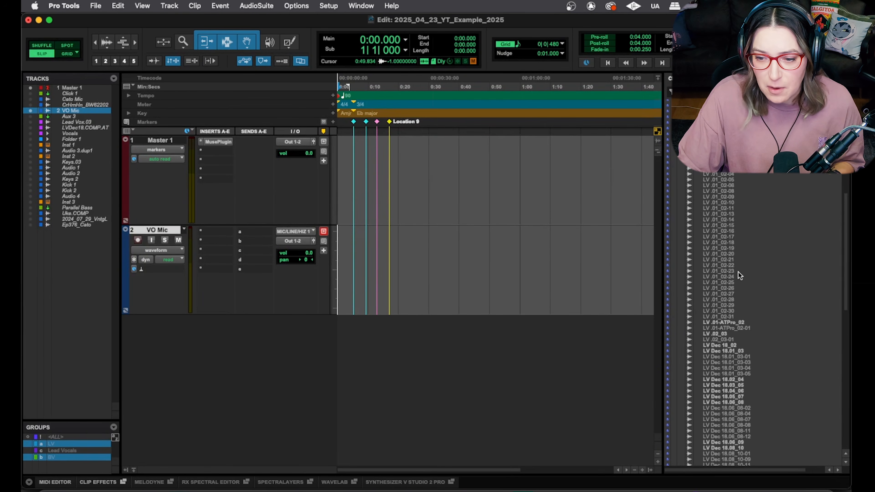
left_click(652, 470)
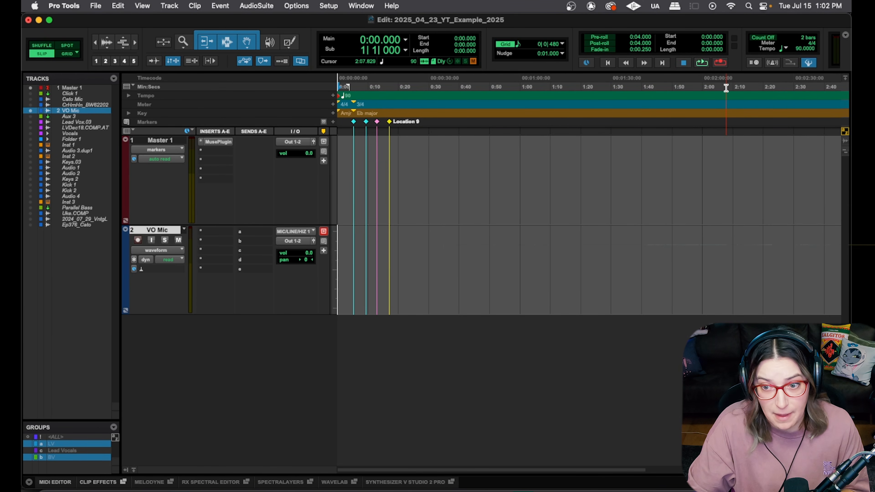
Step: Check that the Transport is among the displayed controls of the Edit window
left_click(846, 35)
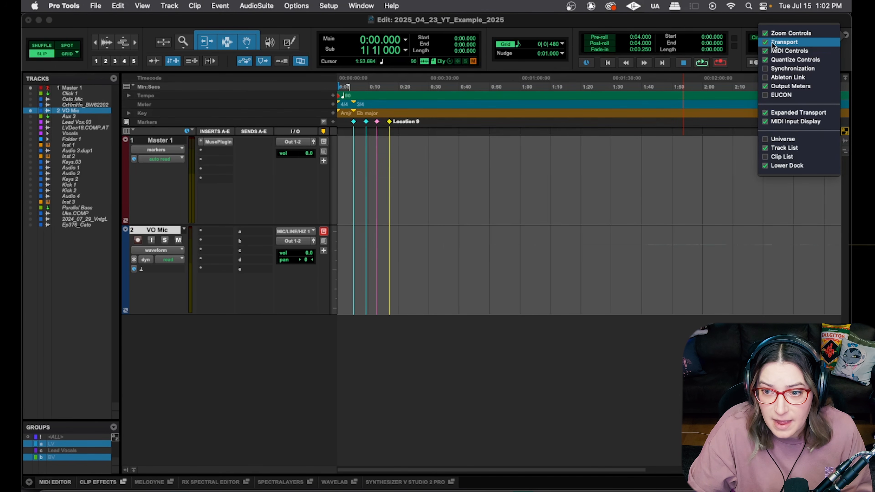
left_click(781, 42)
left_click(782, 43)
left_click(782, 42)
left_click(782, 43)
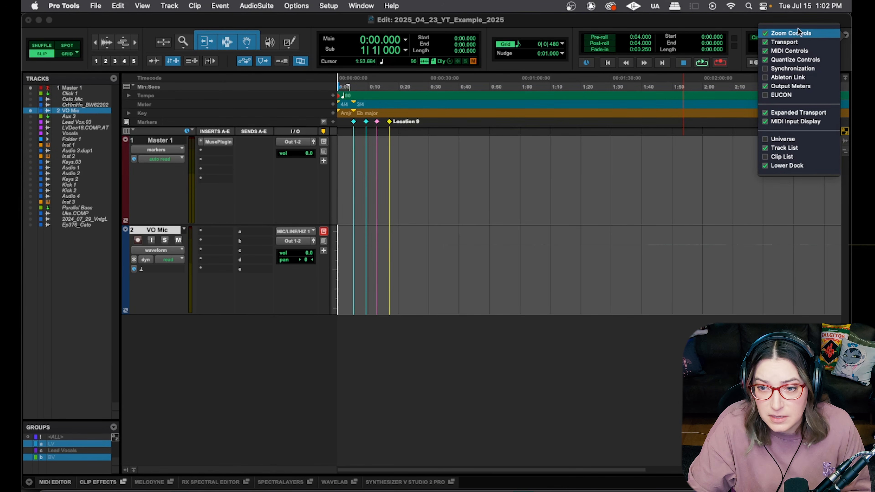
left_click(752, 24)
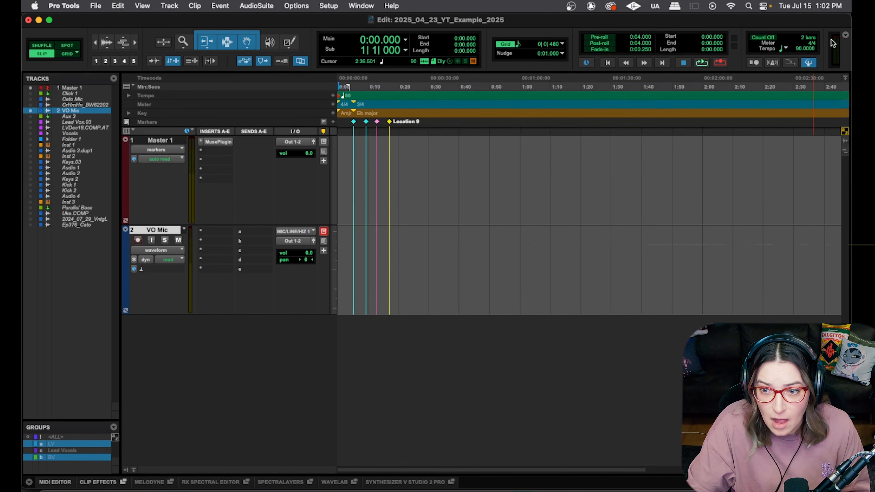
left_click(844, 35)
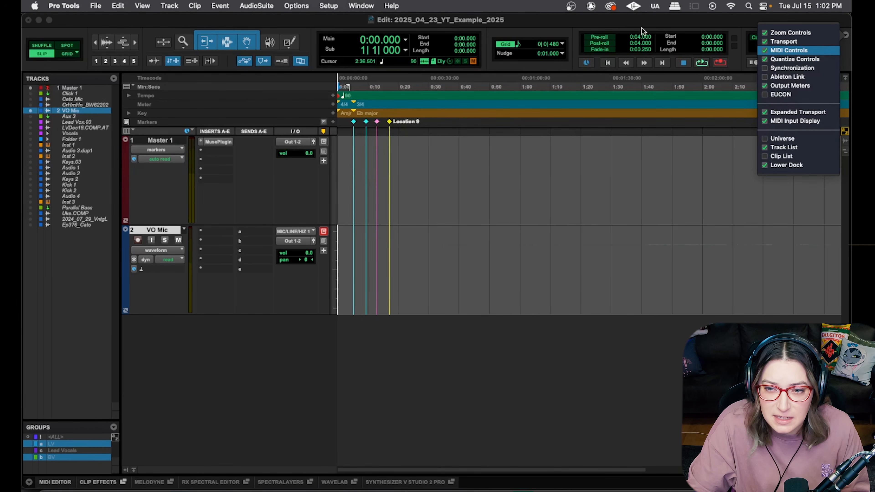
left_click(589, 24)
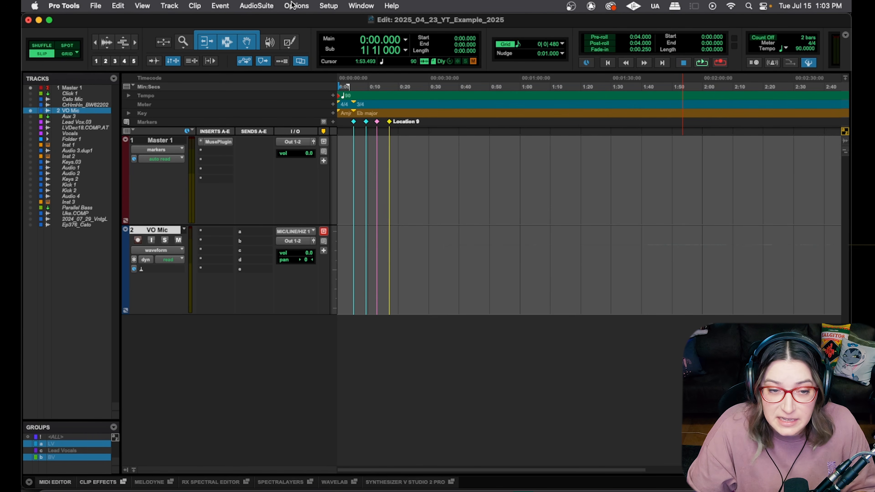
Step: Turn the Loop Playback option off and back on
left_click(299, 7)
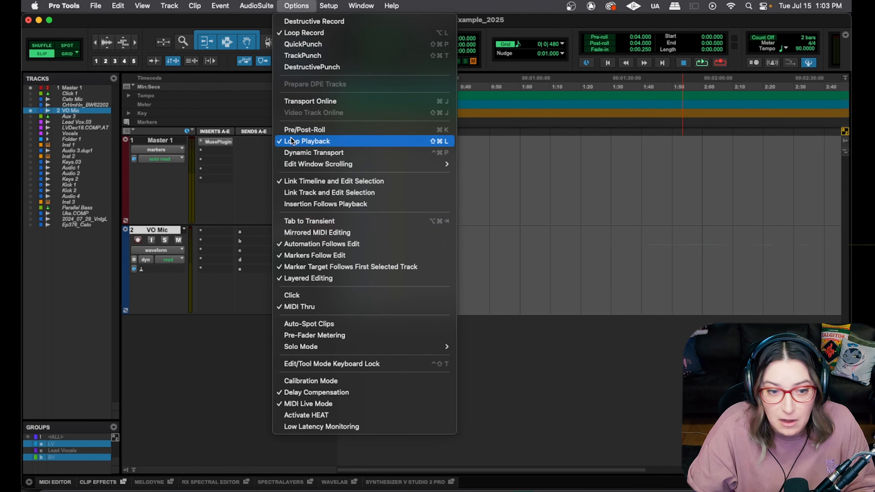
left_click(317, 142)
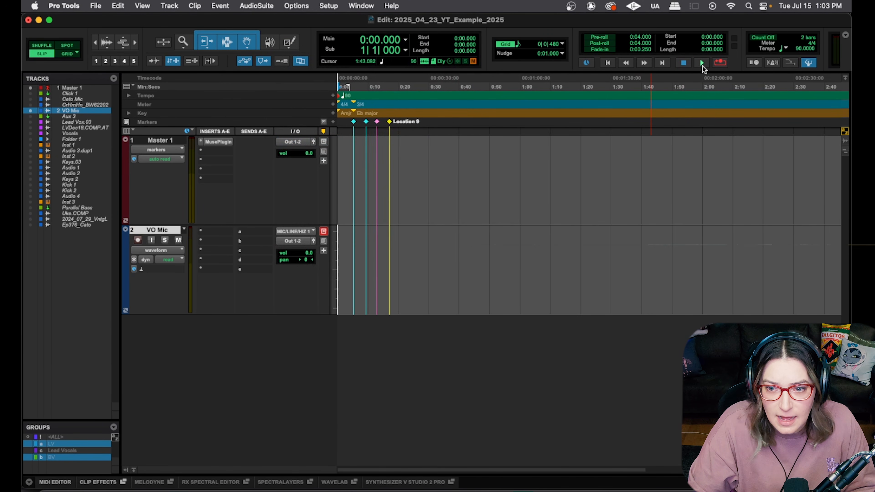
left_click(297, 6)
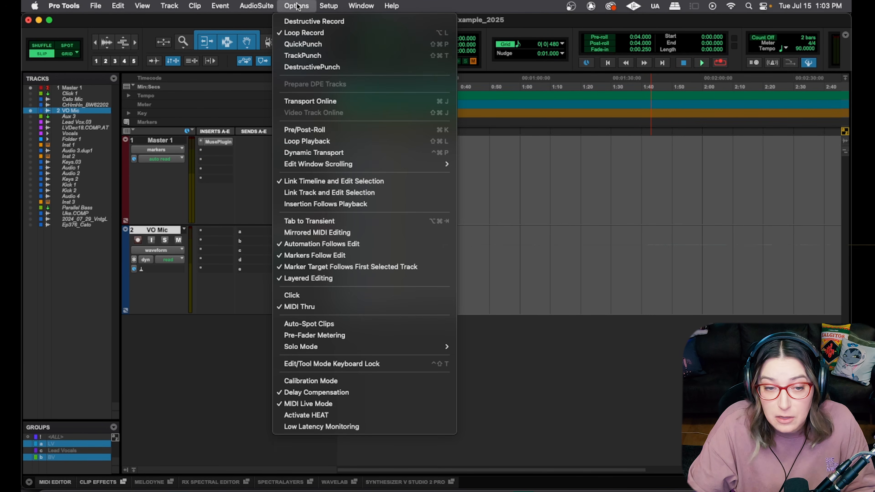
left_click(332, 142)
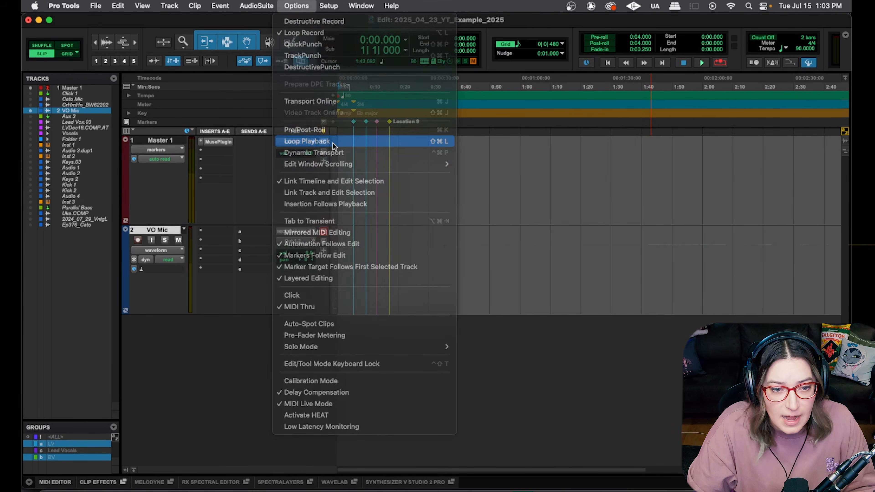
Step: Verify the Loop Playback option and place the edit cursor at about 0:02.730 on the VO Mic track
left_click(297, 5)
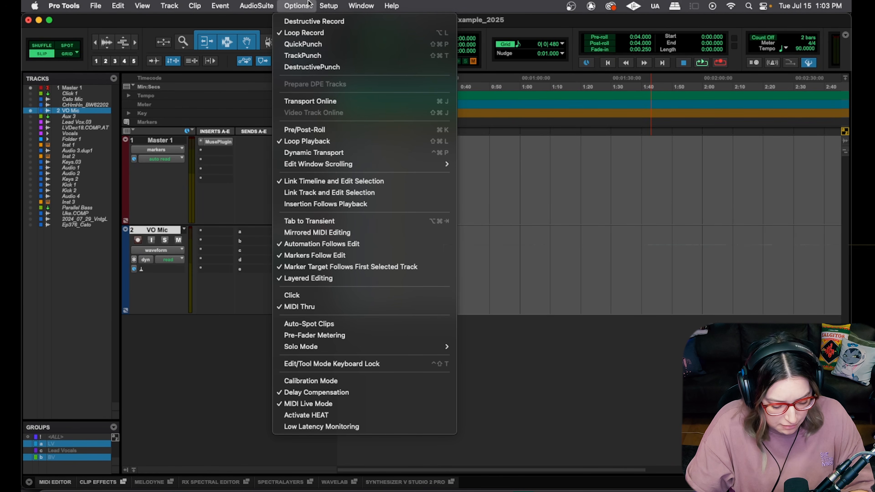
left_click(349, 243)
left_click(346, 244)
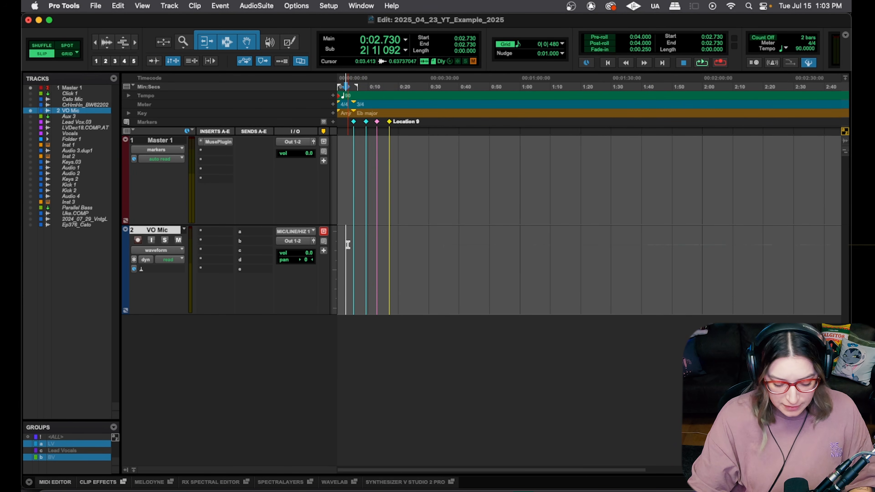
Step: Toggle Loop Playback off and on several times, leaving it on
key("super+shift+l")
key("super+shift+l")
key("super+shift+l")
key("super+shift+l")
key("super+shift+l")
key("super+shift+l")
key("super+shift+l")
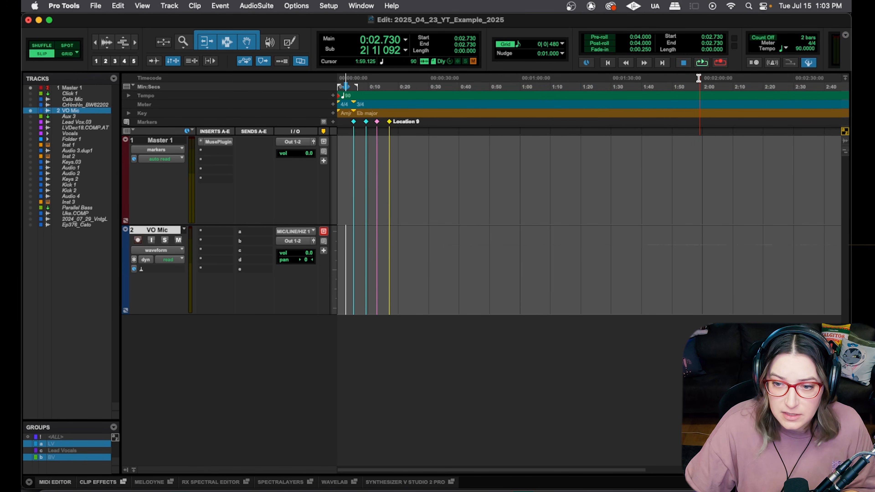
key("super+shift+l")
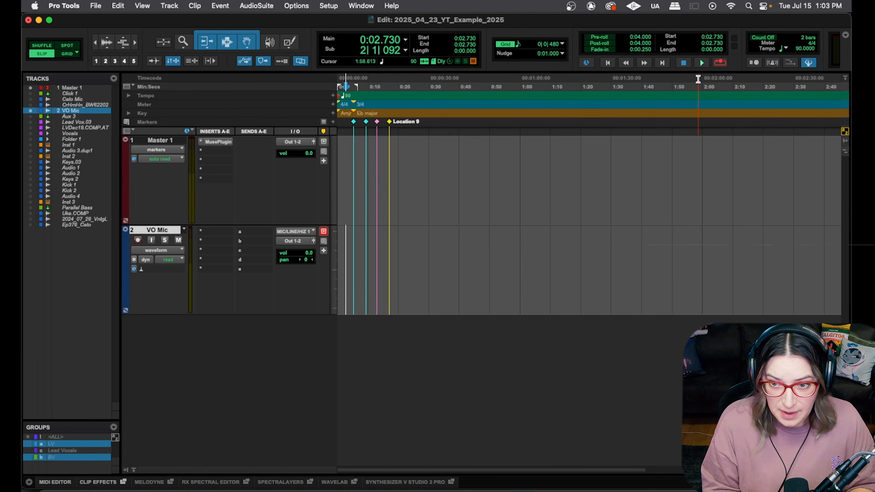
key("super+shift+l")
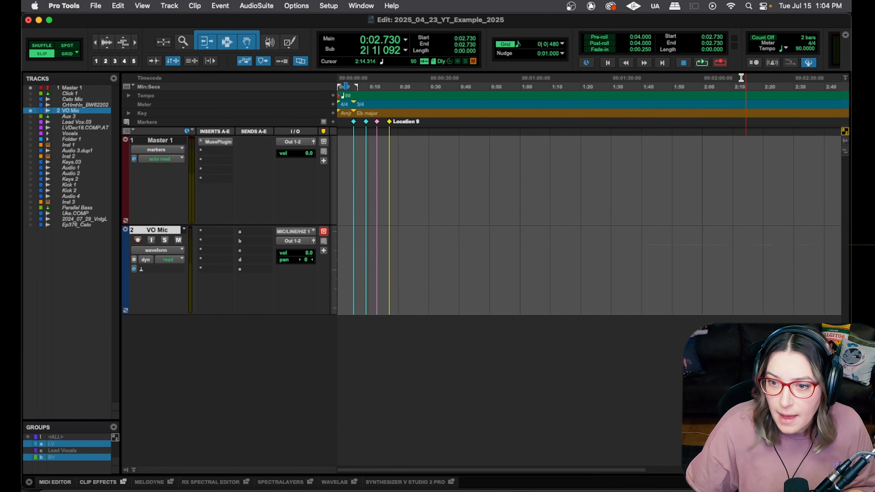
right_click(703, 63)
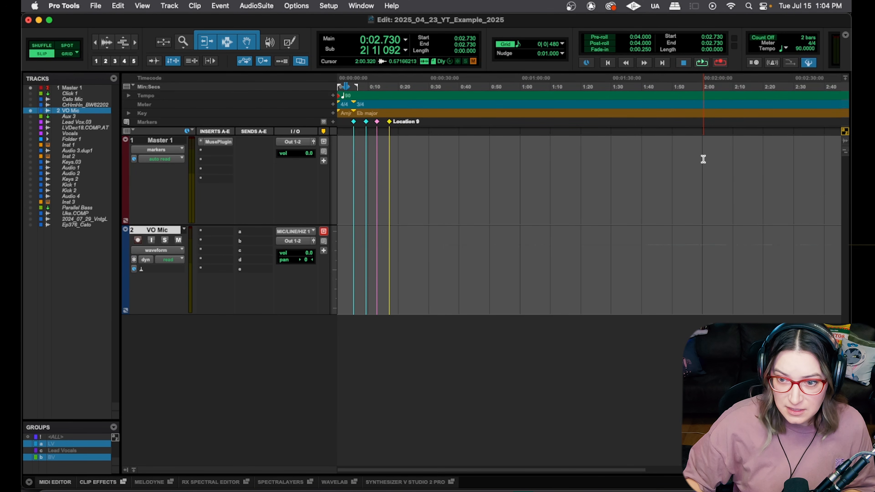
key("shift+super+l")
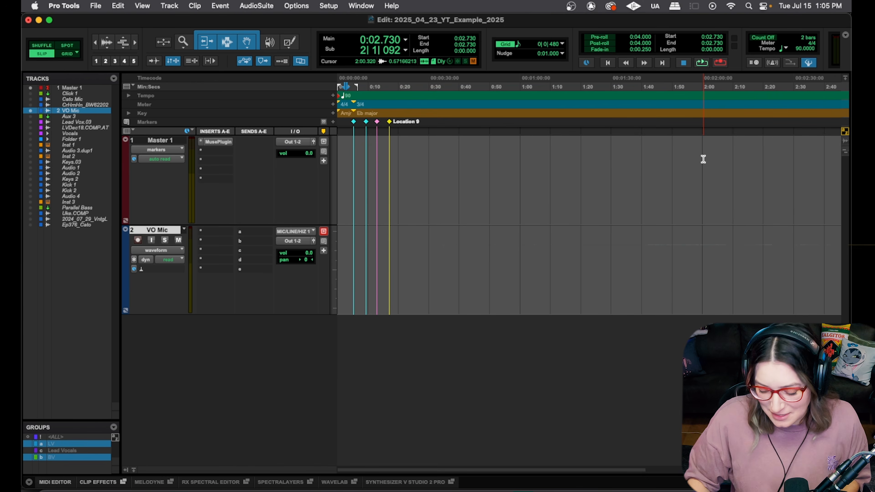
key("shift+super+l")
key("shift+super+l")
key("shift+super+l")
key("shift+super+l")
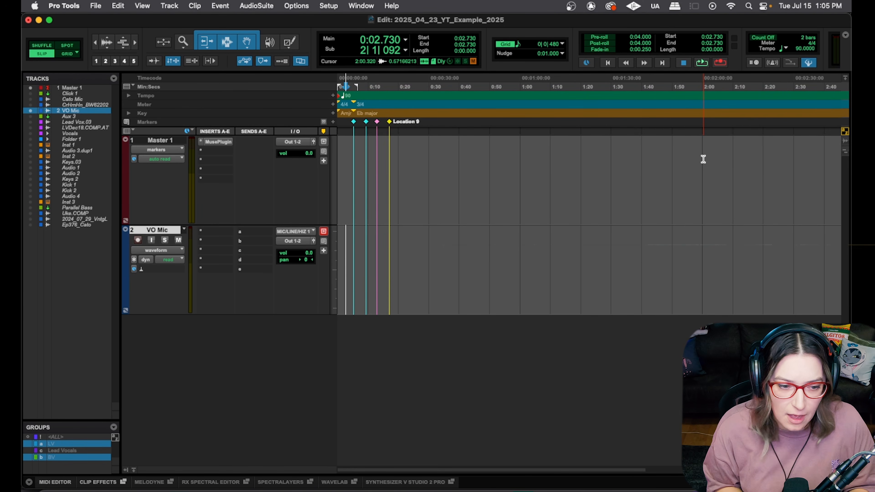
Step: Switch to the Episode 380 script in Google Docs and highlight the note about the highlight being too small
key("super+Tab")
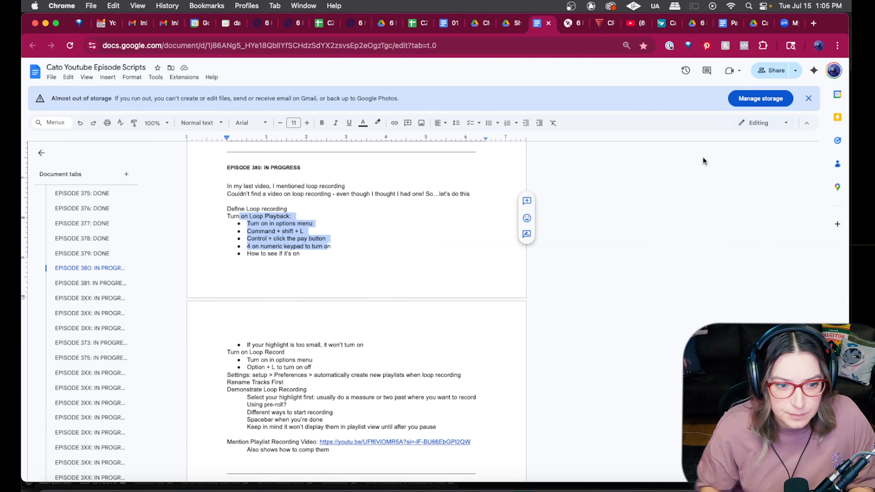
left_click(257, 255)
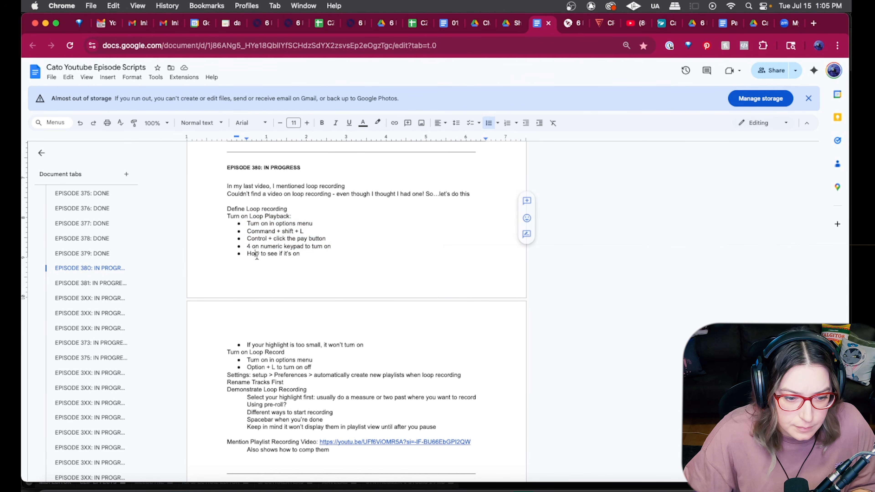
left_click_drag(246, 346, 381, 343)
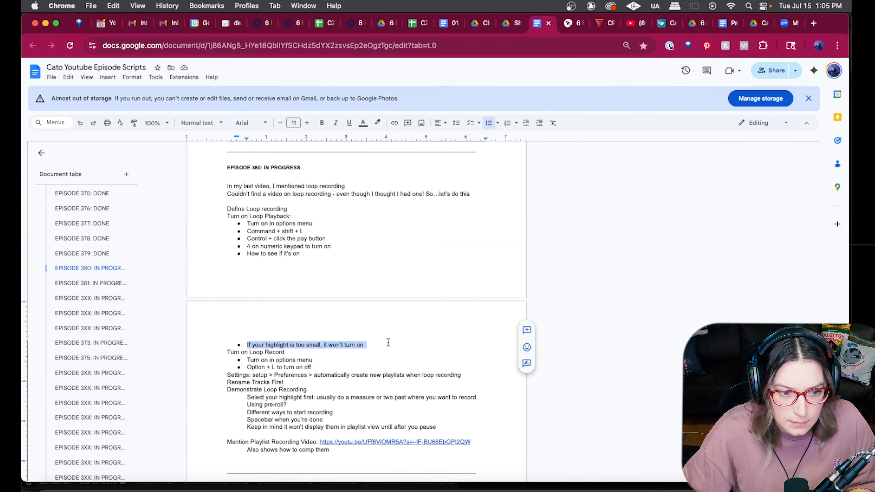
Step: Return to Pro Tools, select about 2.13 seconds starting at 0:00.277 on the VO Mic track, and loop its playback
key("super+Tab")
left_click(344, 246)
key("t")
key("t")
key("t")
key("t")
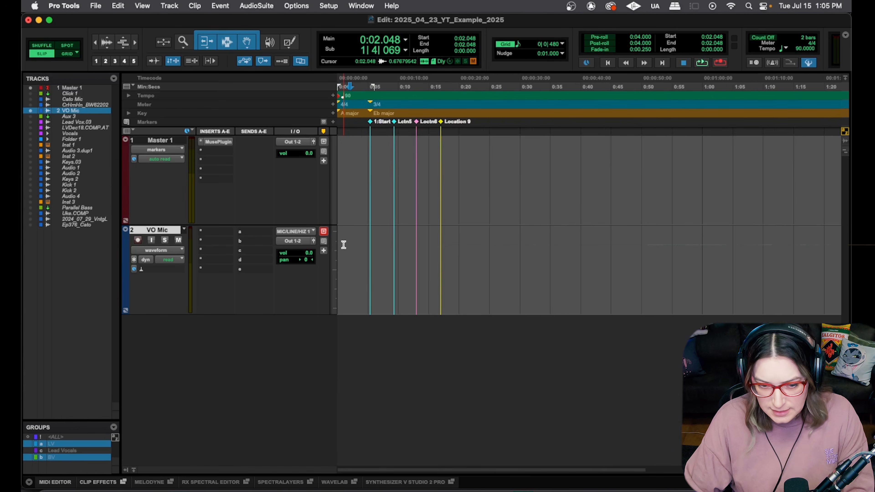
left_click_drag(351, 248, 455, 253)
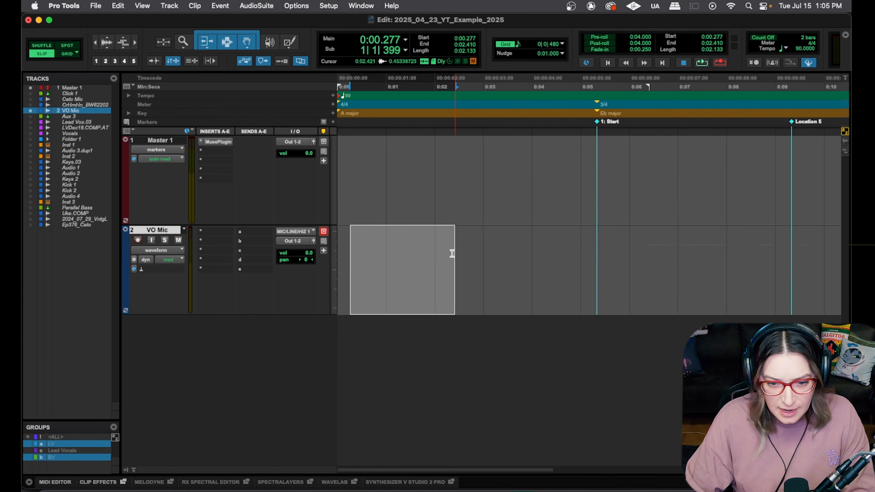
key("space")
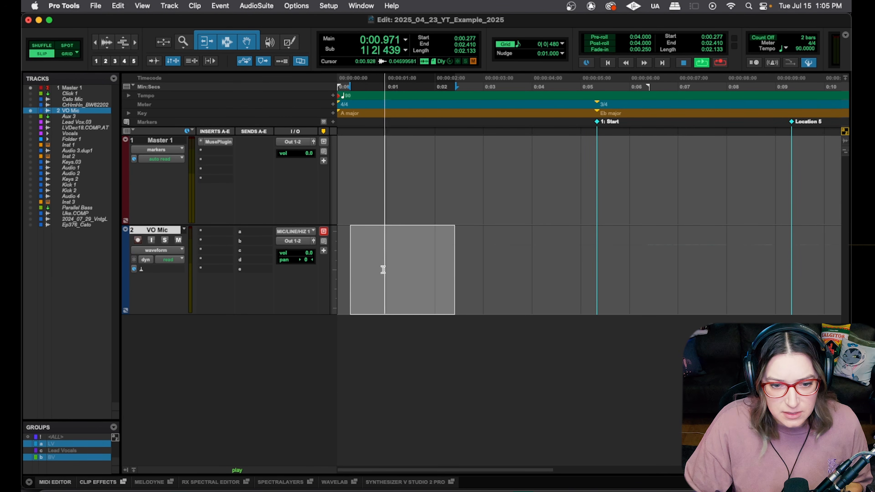
Step: Stop playback and make a tiny selection about 0.004 seconds long at 0:00.286 on the VO Mic track
key("t")
key("t")
key("t")
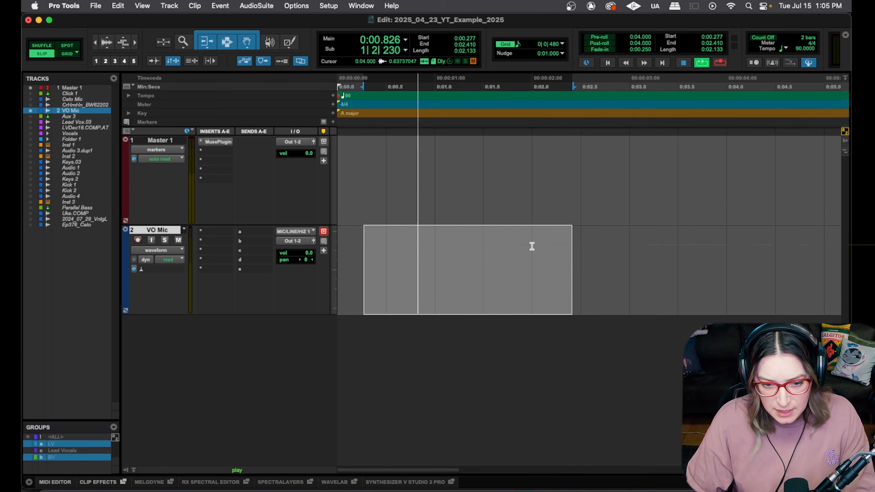
left_click(450, 269)
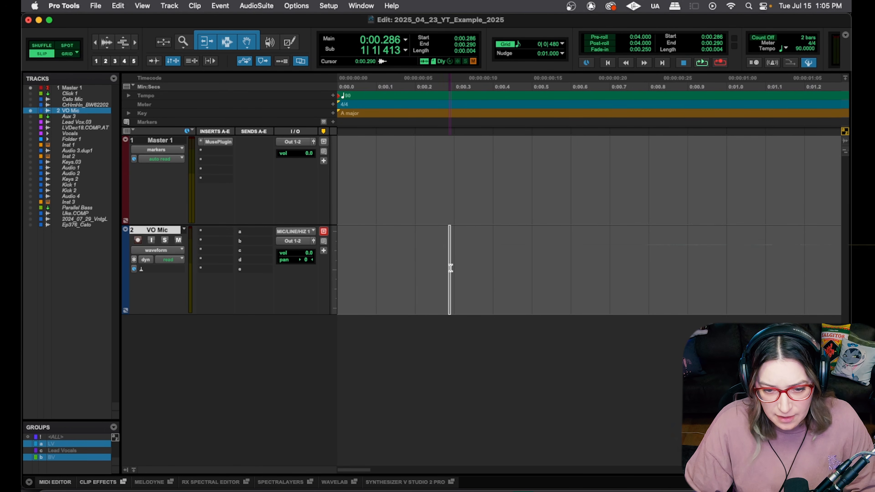
Step: Replace the VO Mic selection with an even shorter one, under a millisecond long, at about 0:00.287
key("t")
key("t")
key("t")
key("t")
left_click(597, 262)
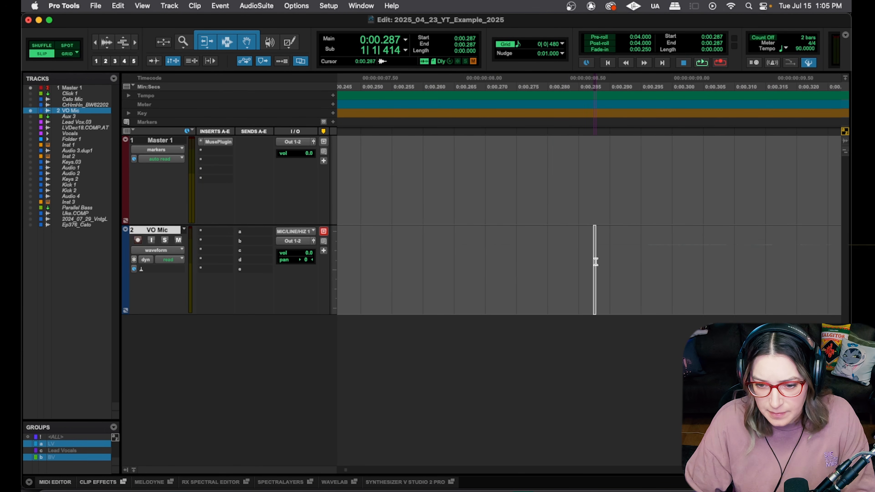
key("t")
key("t")
key("t")
key("t")
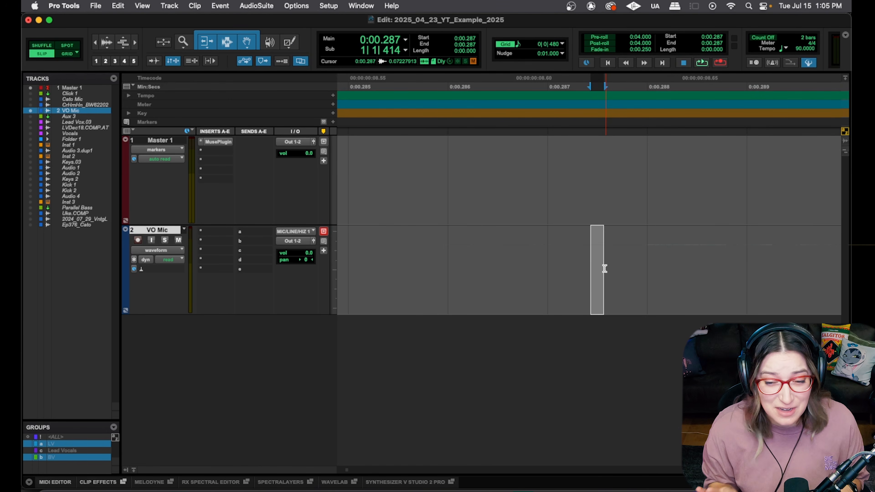
Step: Select about 0.96 seconds starting at 0:00.384 on the VO Mic track, loop its playback, and stop
key("r")
key("r")
key("r")
key("r")
key("r")
key("r")
key("r")
key("r")
key("r")
key("r")
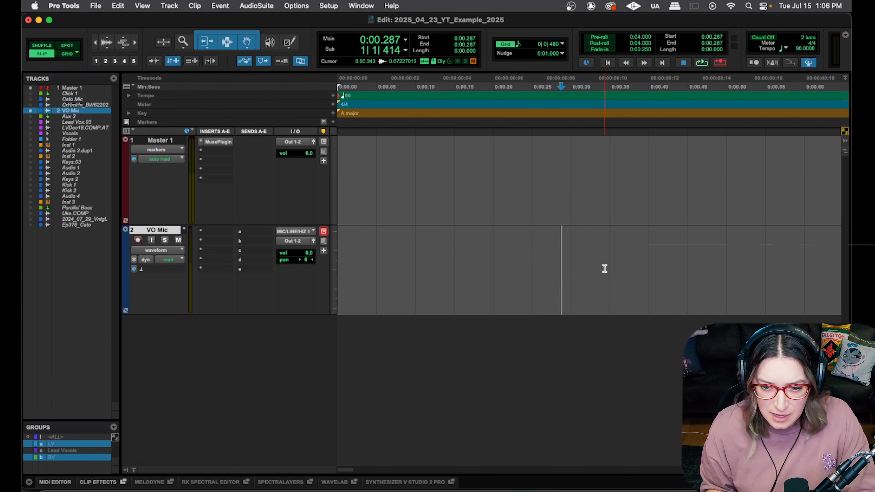
left_click_drag(375, 258, 469, 247)
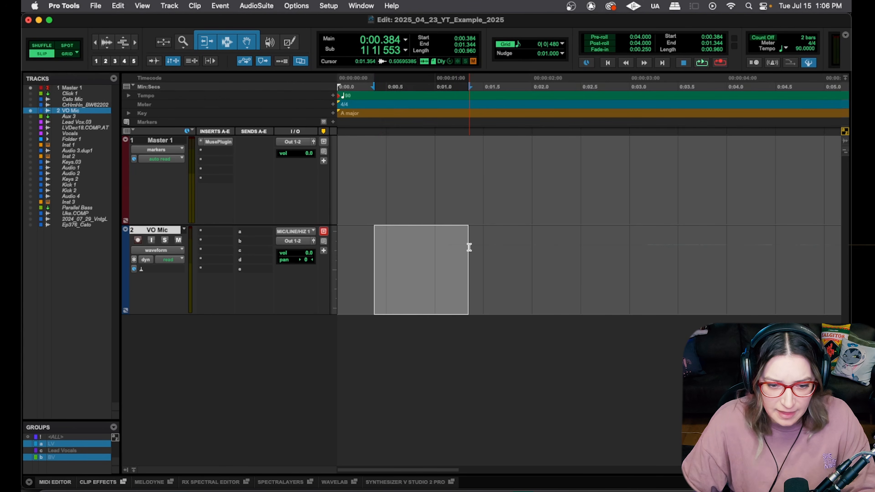
key("space")
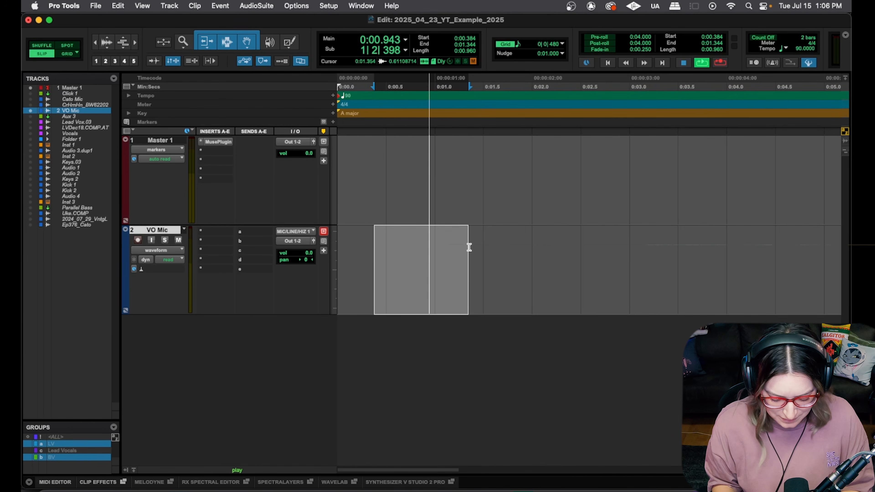
key("space")
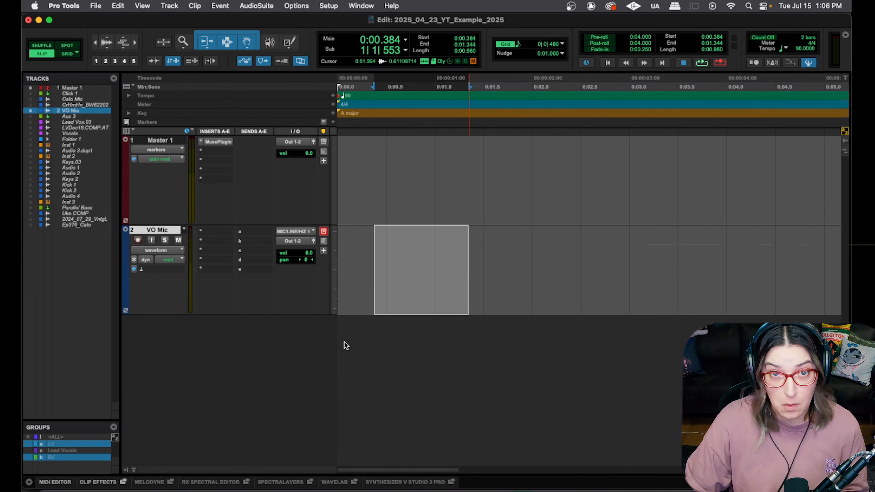
Step: Check the Loop Record option and cycle the transport's record modes back to Loop Record
left_click(298, 8)
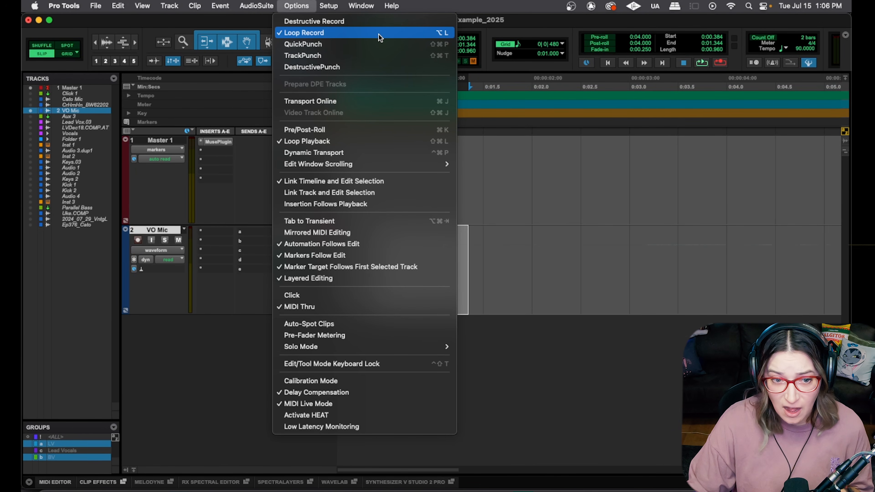
left_click(296, 4)
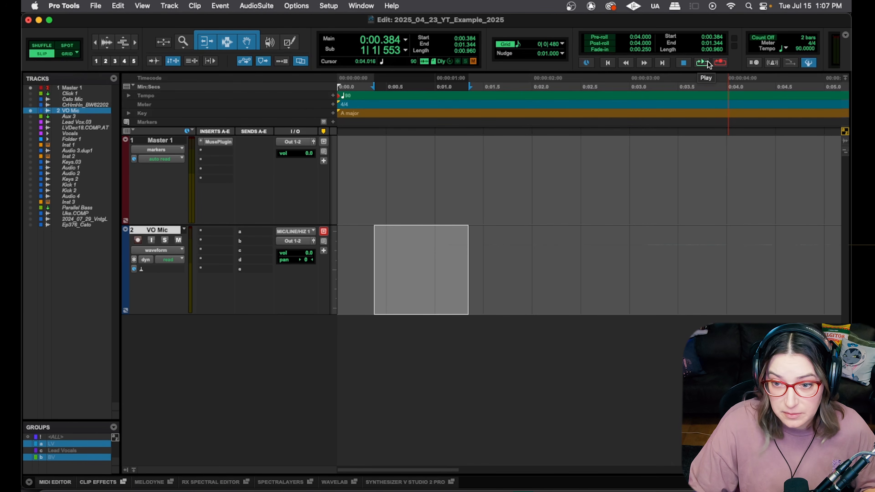
left_click(723, 64, "ctrl")
left_click(722, 63, "ctrl")
left_click(722, 63, "ctrl")
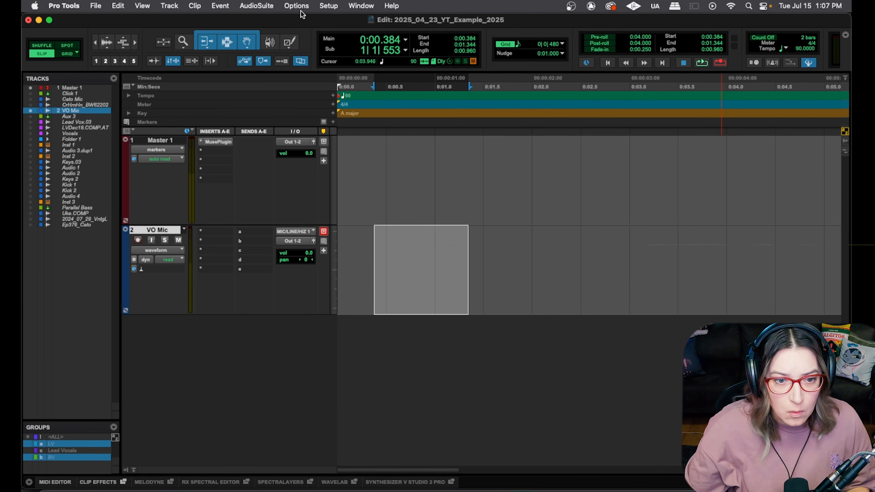
left_click(292, 6)
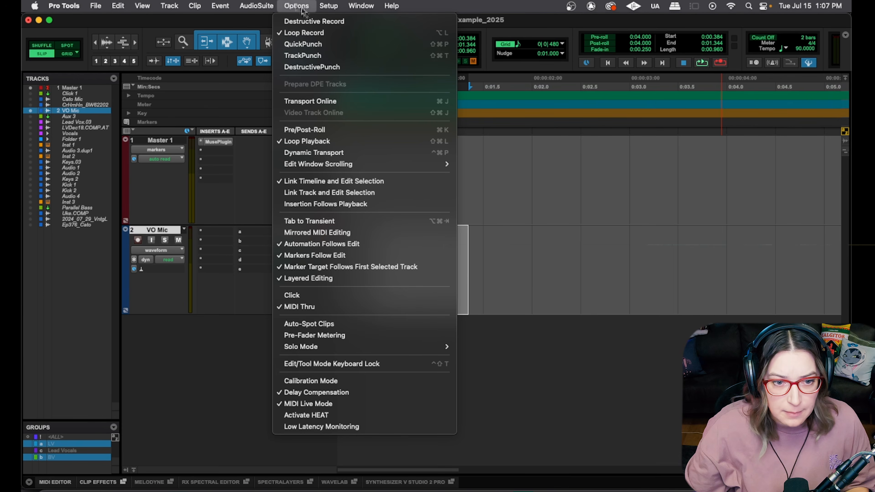
left_click(347, 27)
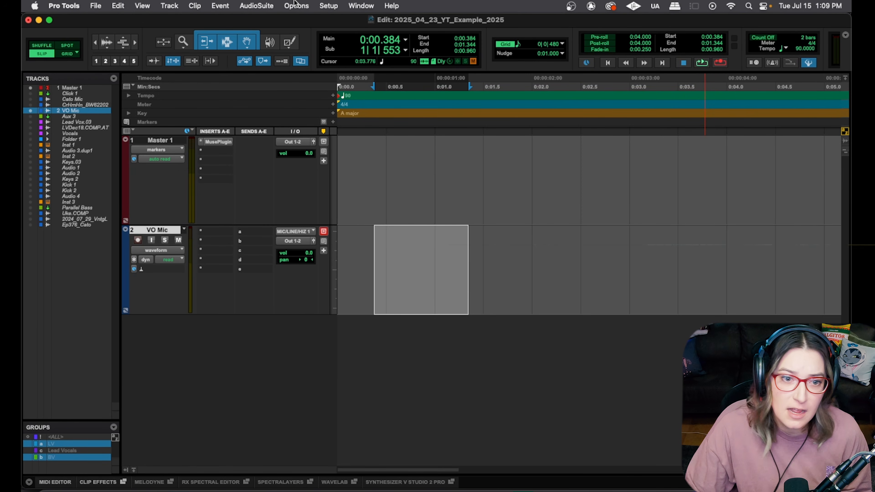
Step: Review the Automatically Create New Playlists When Loop Recording option in the Operation preferences and accept the preferences
left_click(326, 6)
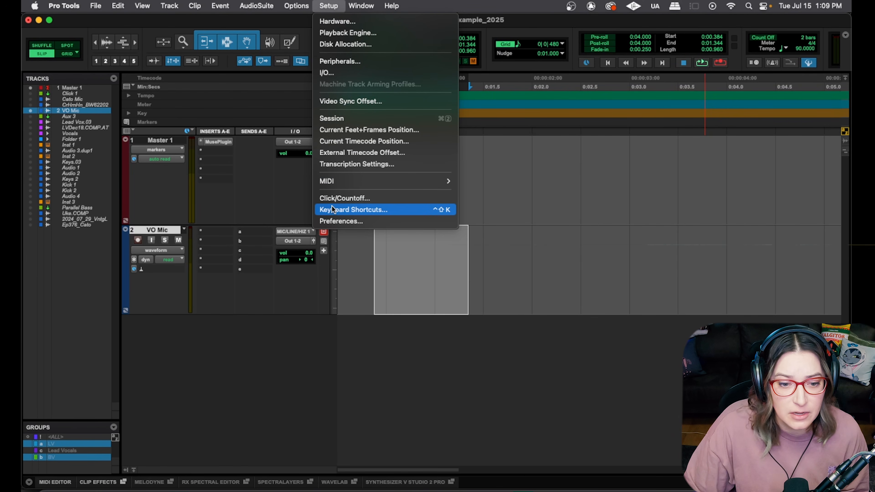
left_click(335, 220)
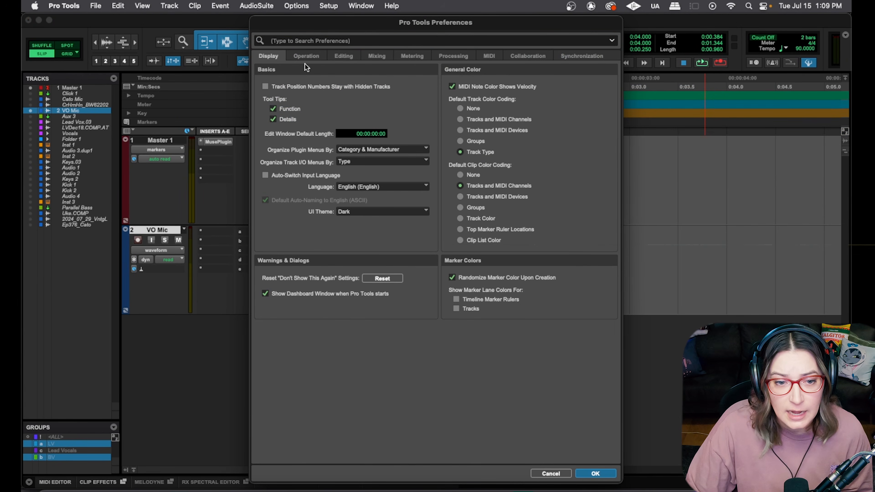
left_click(318, 56)
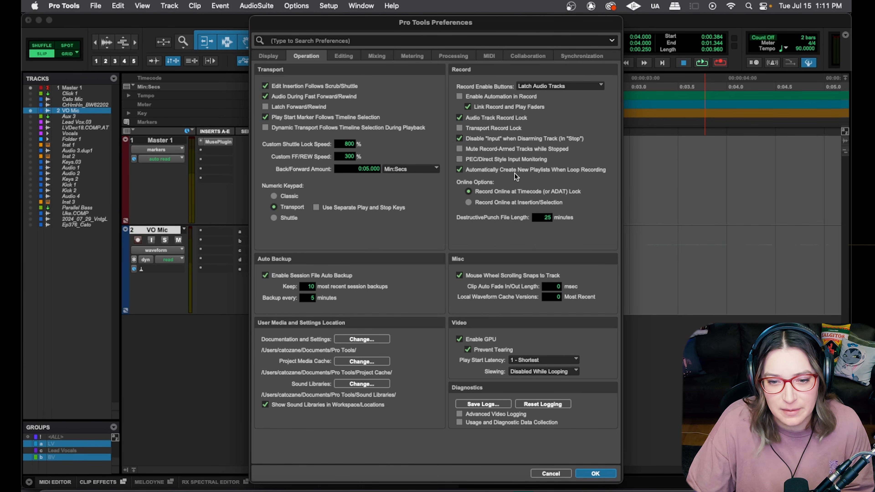
left_click(596, 474)
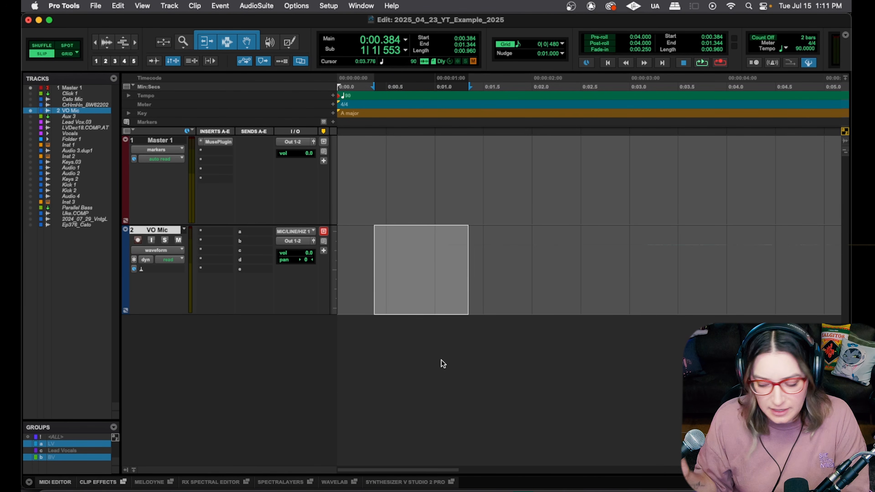
Step: Mute and record-arm the VO Mic track, and check its interface input choices without reassigning MIC/LINE/HIZ 1
left_click(178, 241)
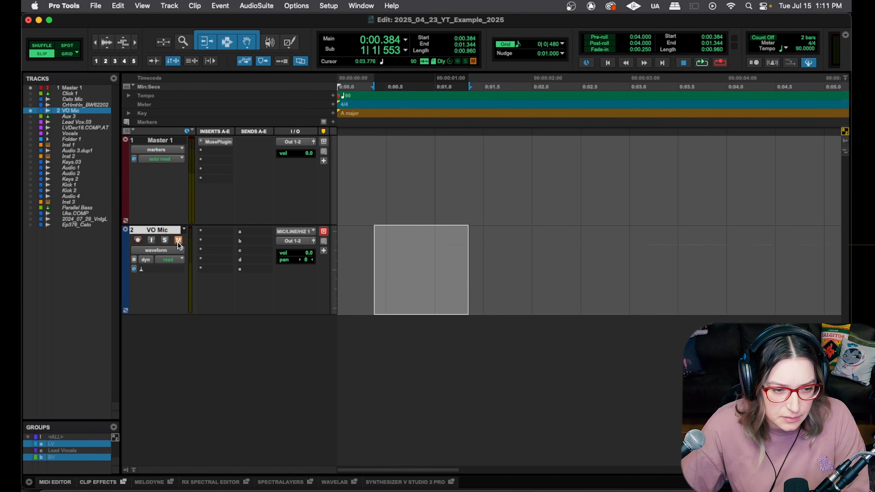
left_click(138, 240)
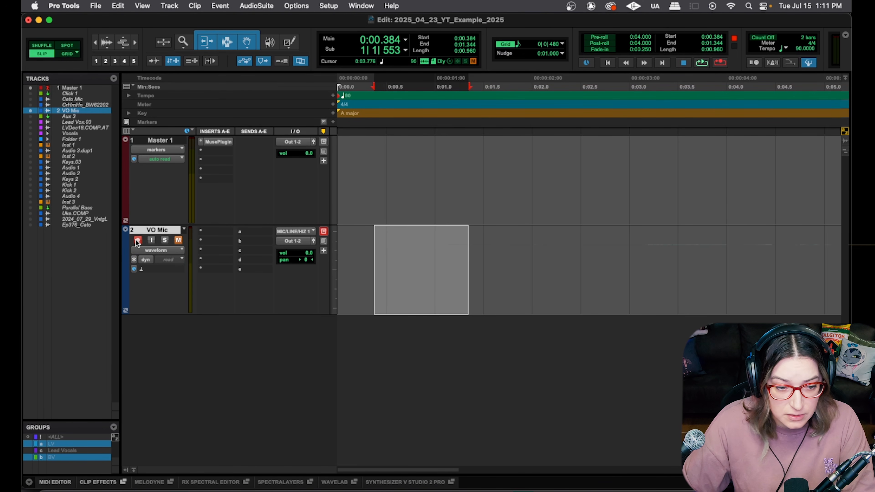
left_click(296, 232)
mouse_move(326, 233)
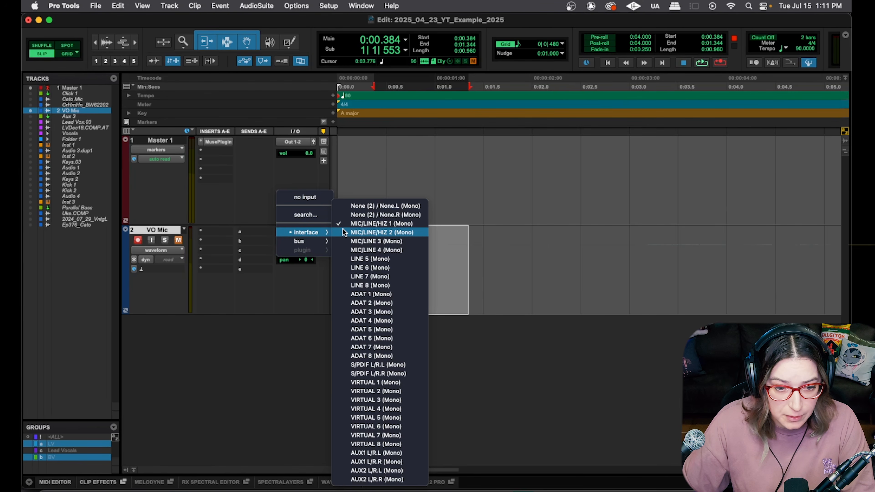
left_click(266, 274)
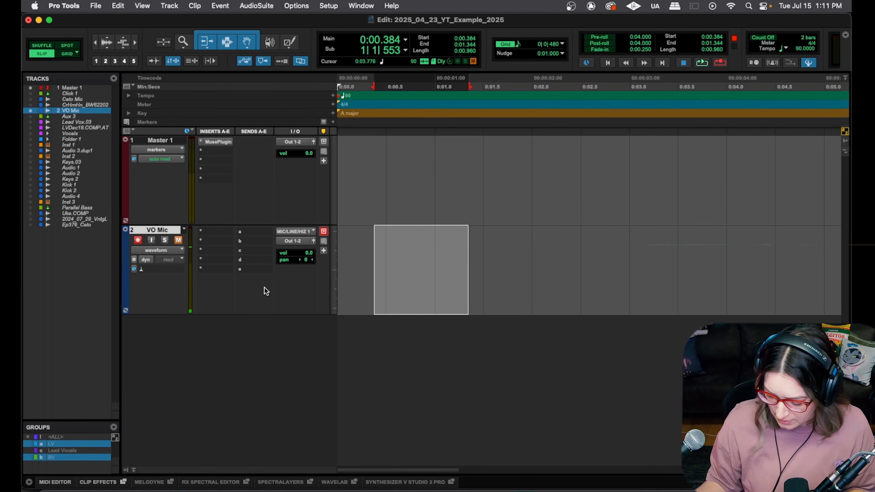
Step: Switch to Grid mode, try a grid-snapped selection on the VO Mic track, and set the grid value to 1 bar
left_click_drag(358, 265, 505, 264)
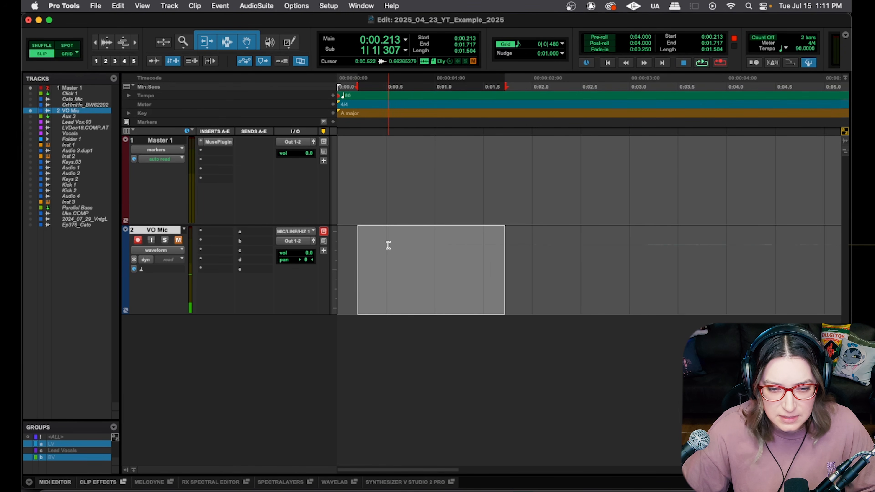
left_click(389, 245)
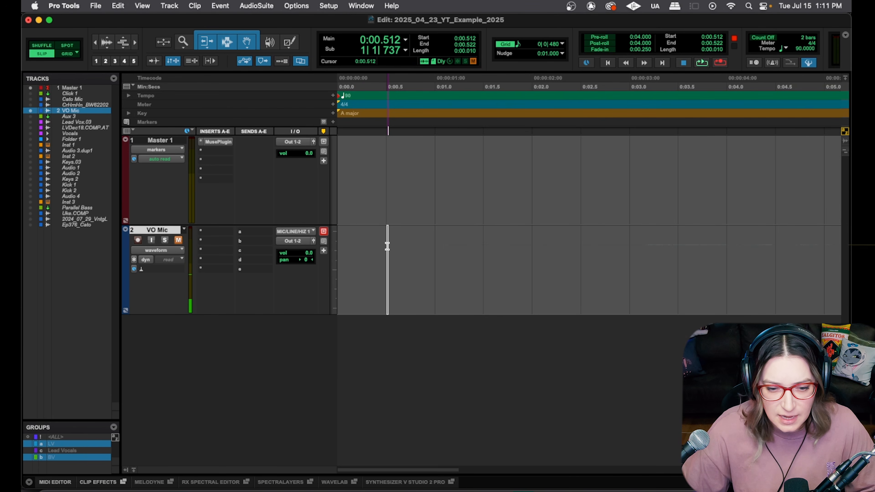
left_click(65, 54)
left_click_drag(371, 253, 512, 252)
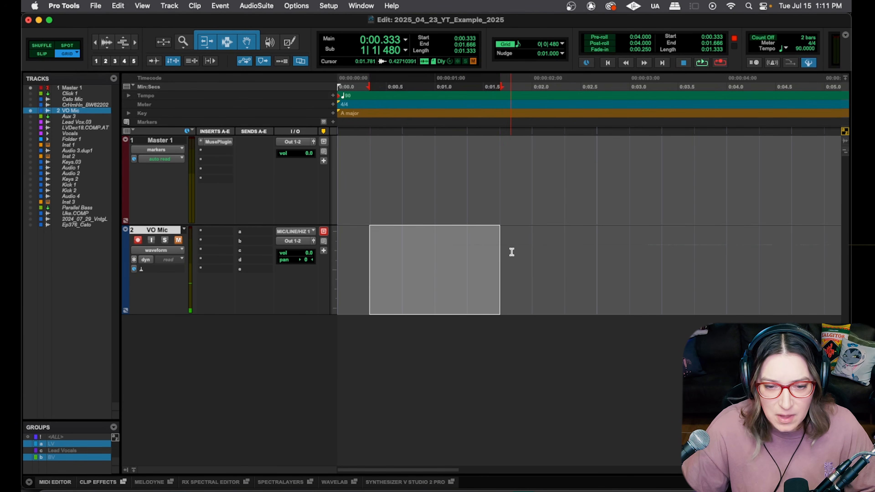
left_click(561, 46)
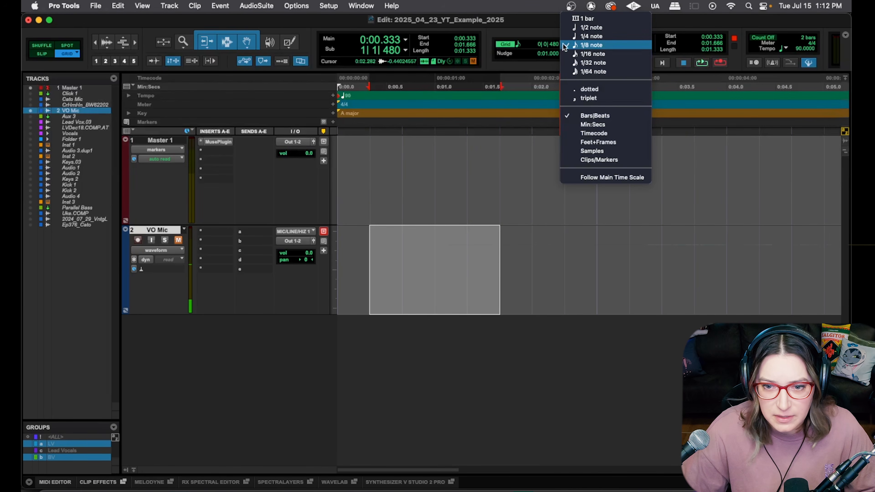
left_click(571, 19)
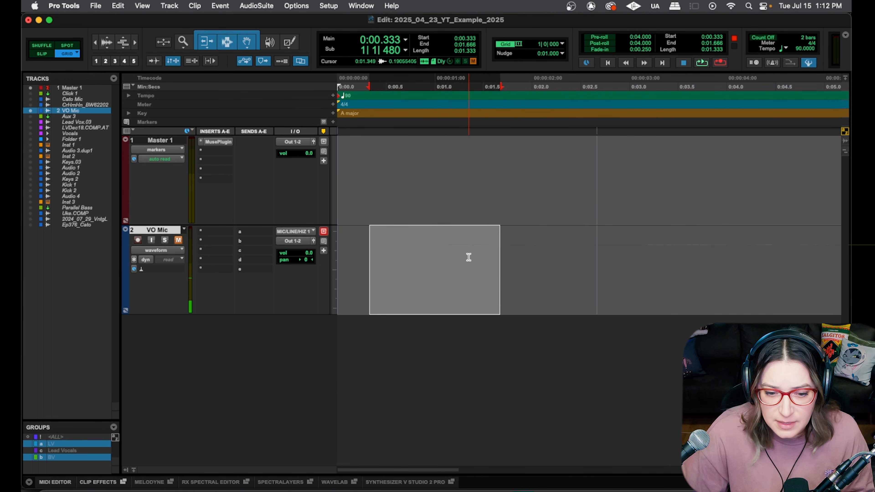
Step: Select the VO Mic track from 0:02.666 to 0:07.333, snapped to whole bars
left_click(476, 242)
key("r")
key("r")
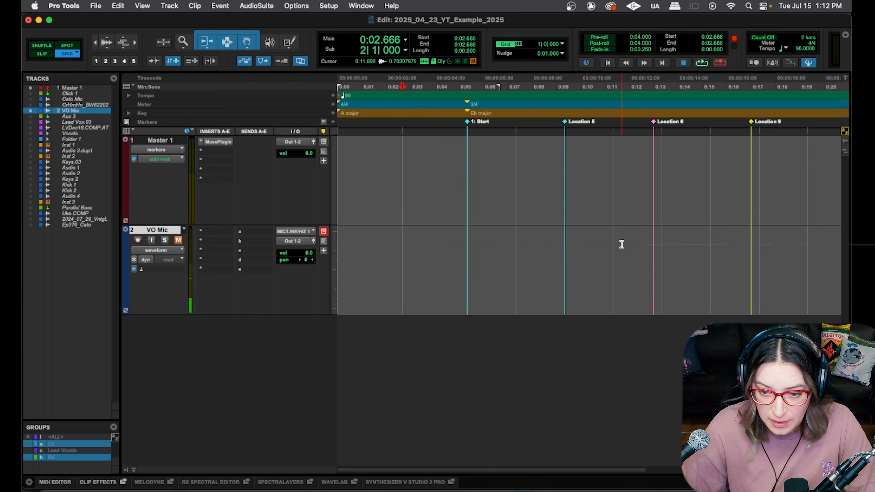
left_click_drag(396, 253, 501, 255)
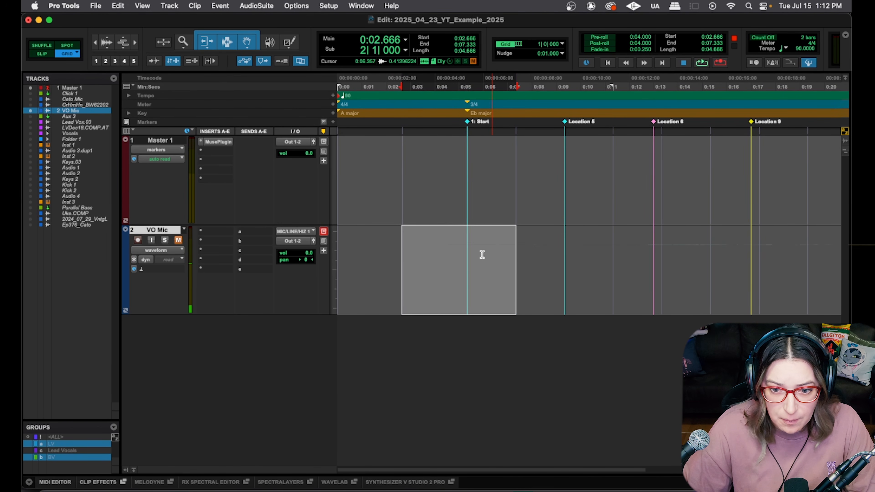
Step: Delete the 3/4 meter change and set the session's opening tempo to 120 BPM
left_click(468, 103, "alt")
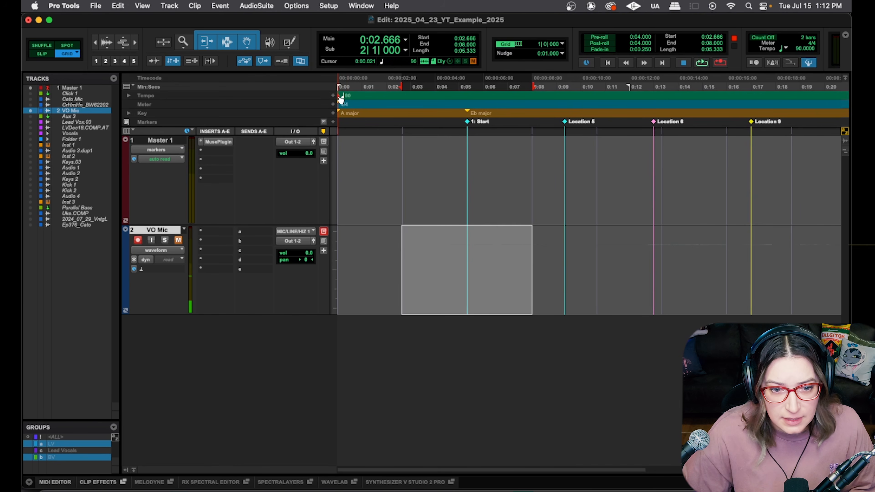
double_click(338, 96)
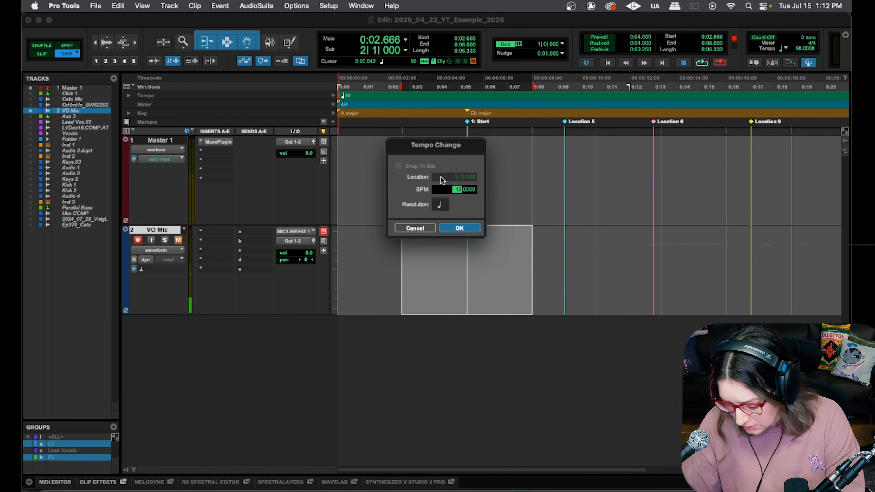
key("Return")
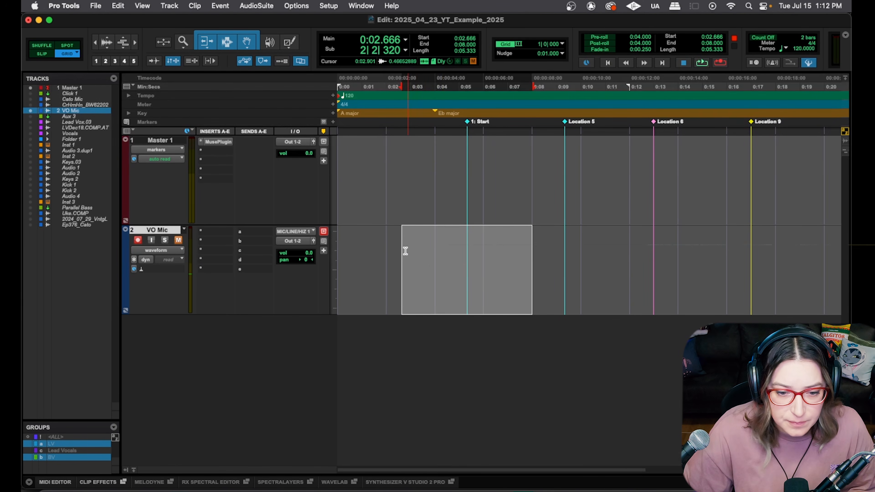
Step: Select two bars on the VO Mic track, from 0:02.000 to 0:06.000
left_click(393, 248)
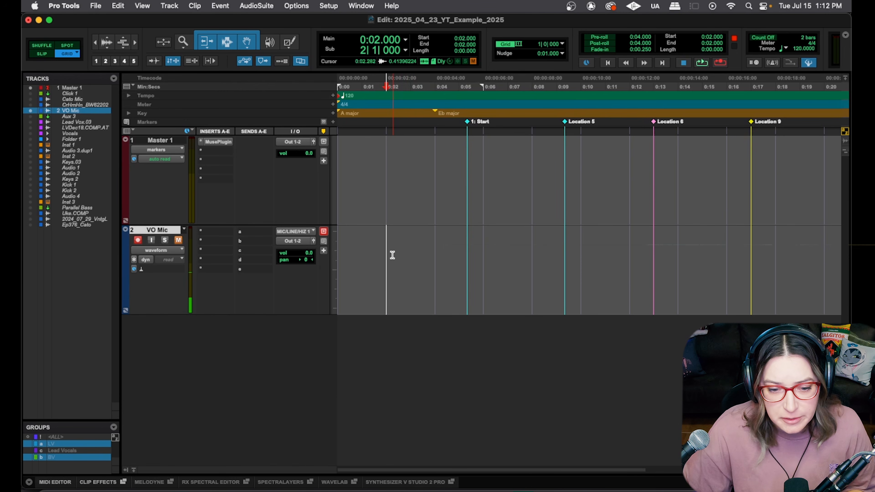
left_click_drag(391, 252, 467, 251)
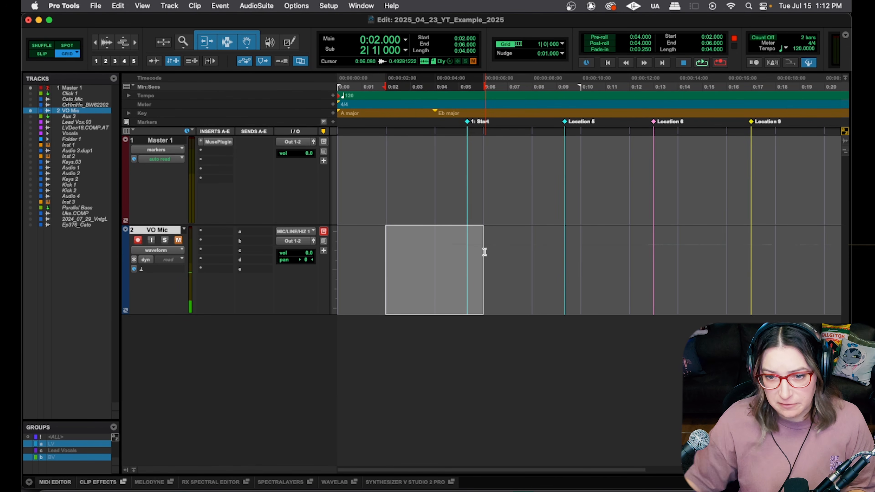
Step: Move the Start marker to bar 3 at 0:04.000 and rename it "1: CHorus"
left_click_drag(469, 124, 436, 122)
double_click(436, 122)
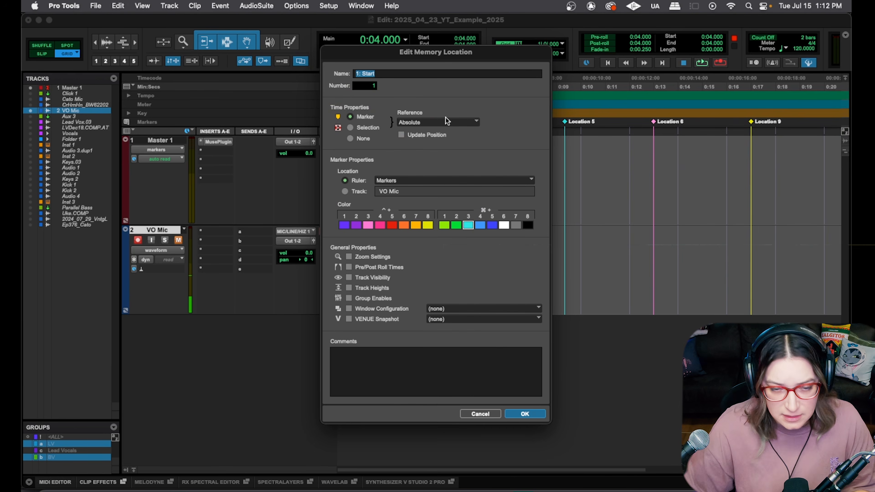
key("Right")
key("BackSpace")
key("BackSpace")
type("CHorus")
key("Return")
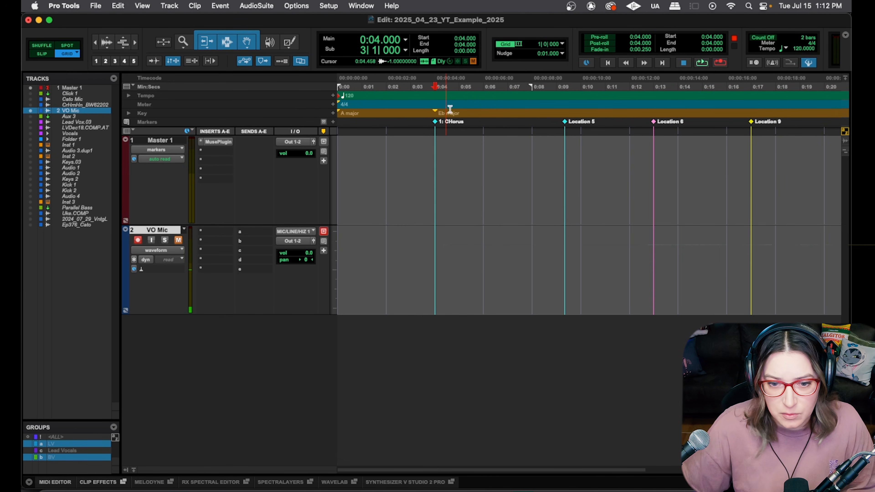
Step: Move the Location 5 marker to 0:06.000 and select the VO Mic span between it and the CHorus marker
left_click_drag(567, 125, 491, 127)
left_click_drag(481, 254, 436, 256)
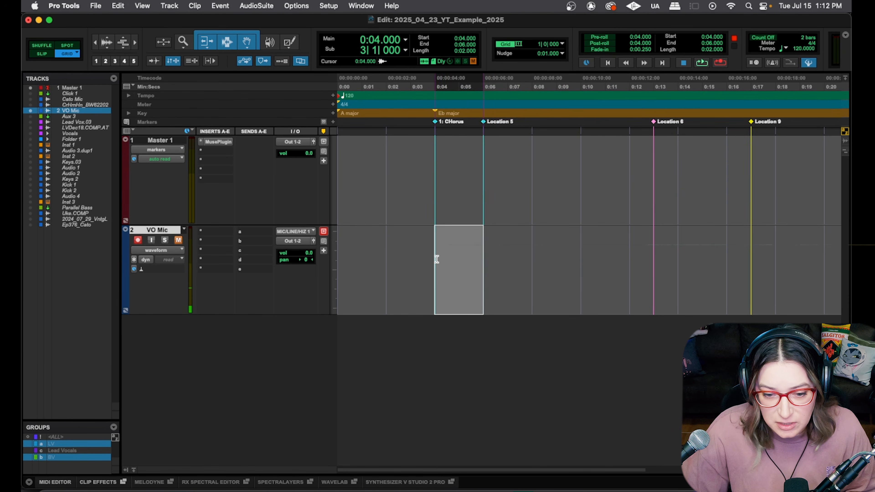
Step: Select the VO Mic track from 0:04.000 to 0:10.000 and extend the selection's start back to 0:02.000
left_click_drag(441, 252, 582, 251)
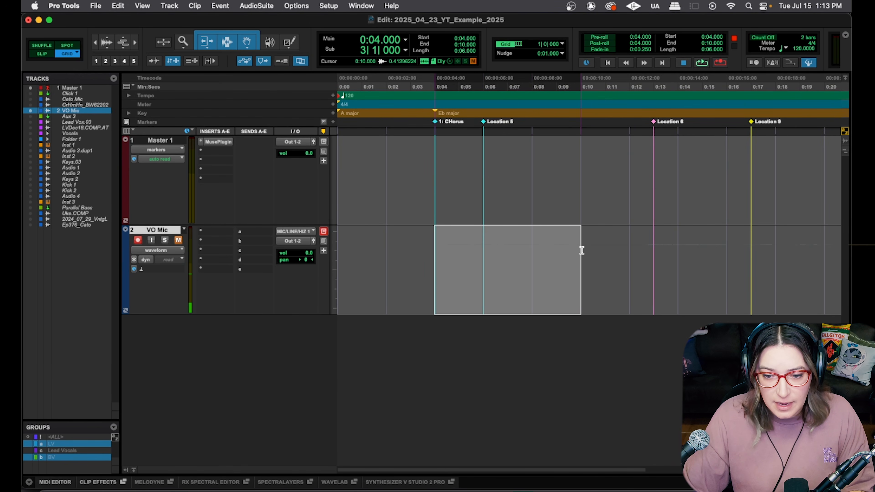
left_click(391, 251, "shift")
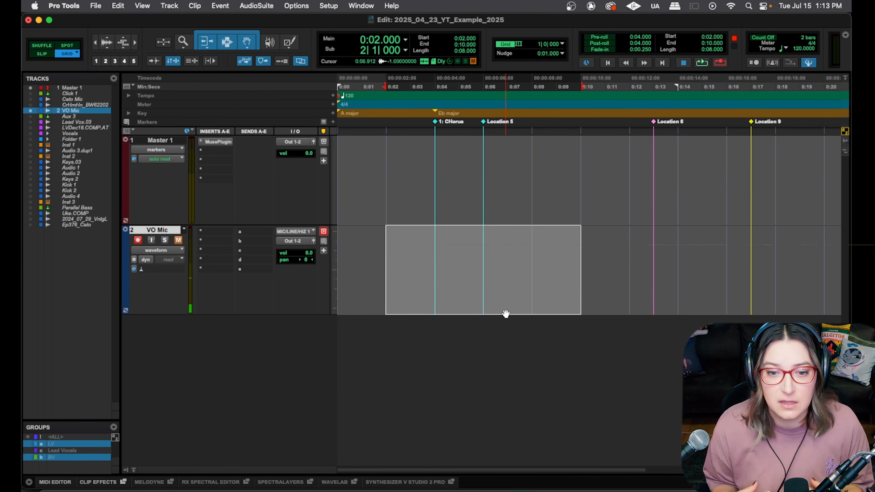
key("shift+r")
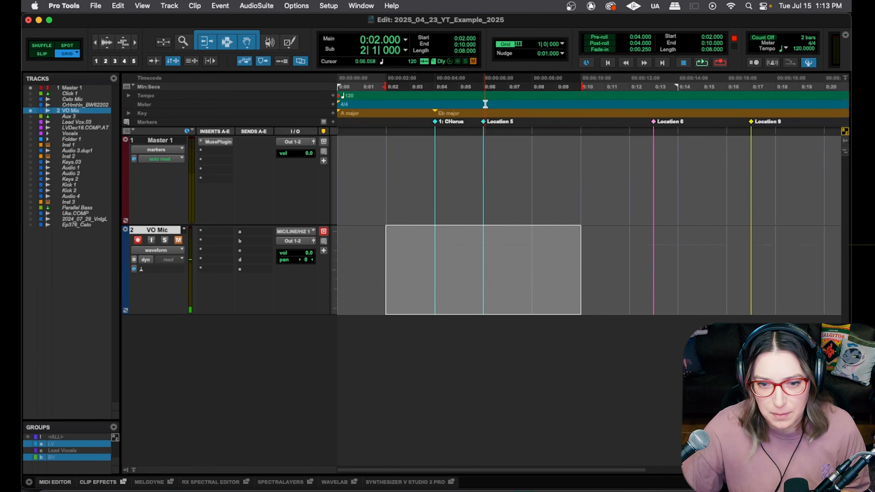
Step: Move the Location 5 marker to 0:08.000 and select the VO Mic track from 0:02.000 to 0:10.000
left_click_drag(484, 122, 513, 125)
left_click(532, 247)
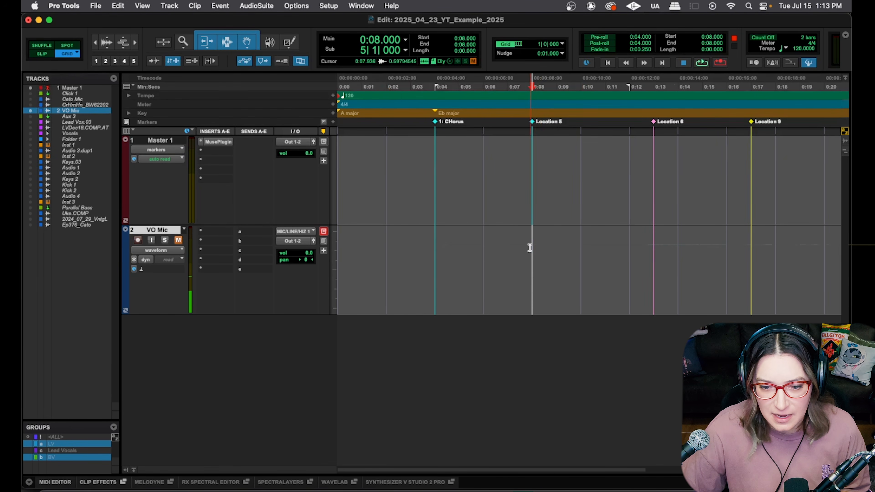
left_click_drag(570, 246, 410, 244)
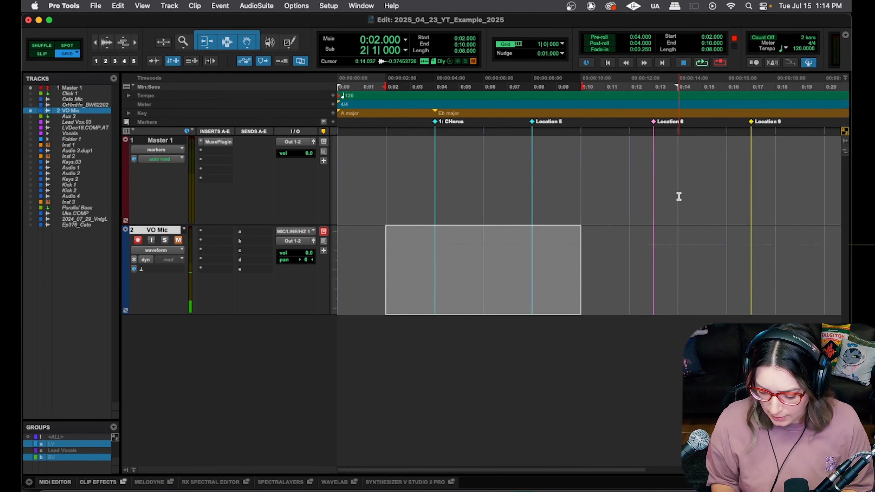
Step: Loop-record takes on VO Mic over the selection, and after stopping, disarm and unmute the track
key("space")
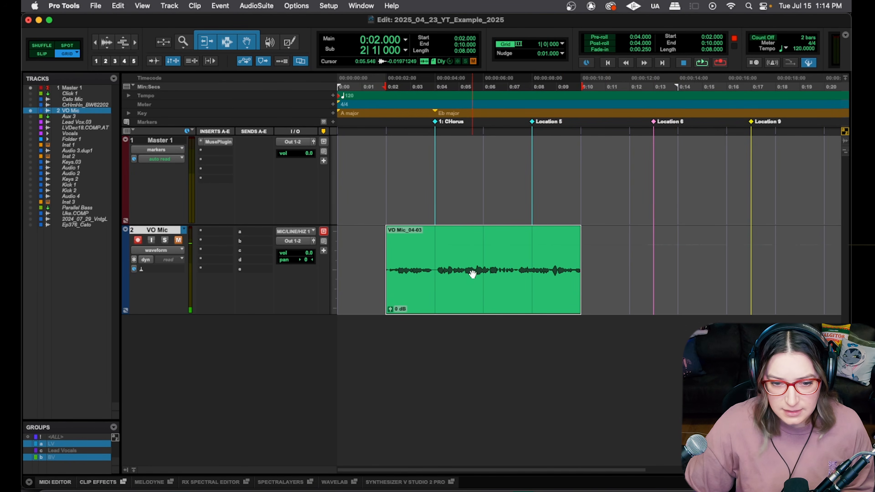
left_click(138, 241)
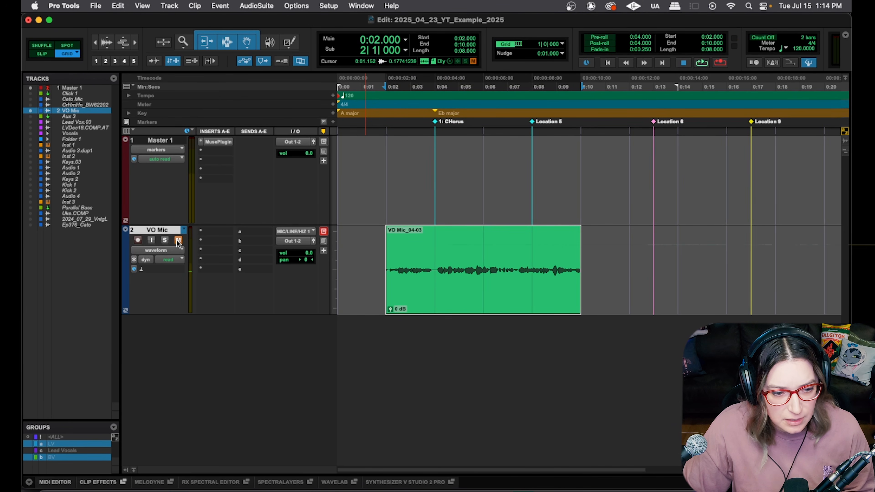
left_click(179, 249)
Step: Switch the VO Mic track view to playlists
left_click(189, 249)
left_click(168, 250)
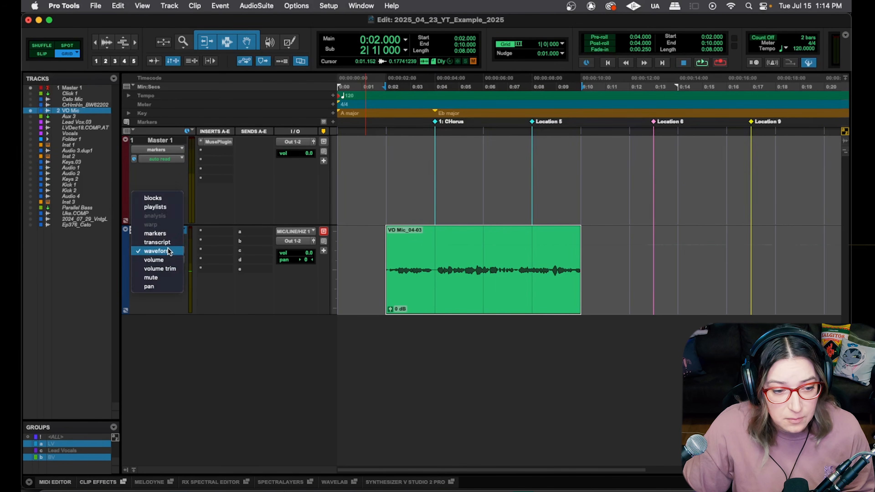
left_click(162, 207)
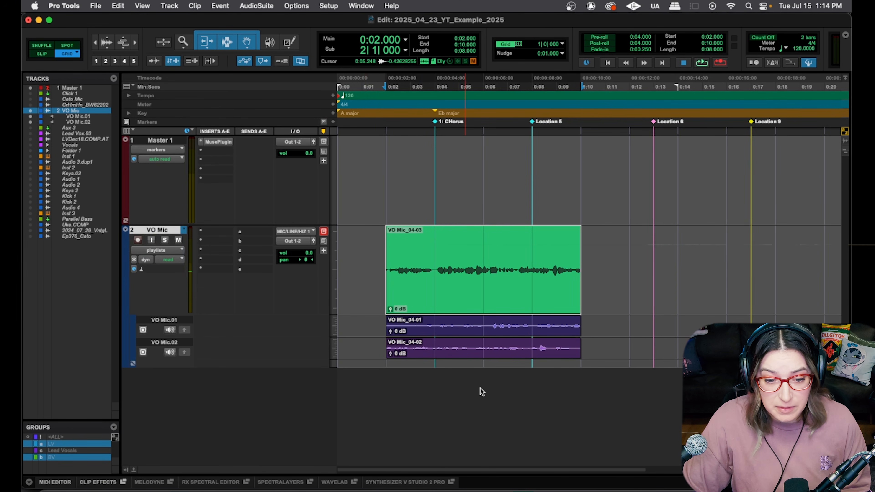
Step: Audition the VO Mic.01, VO Mic.02 and main playlist takes one after another from 0:04.000
left_click_drag(449, 247, 534, 332)
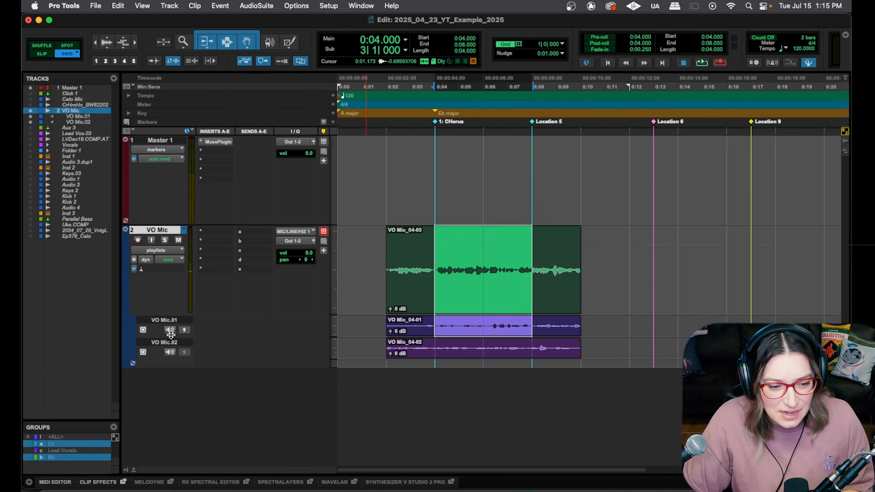
left_click(432, 322)
key("space")
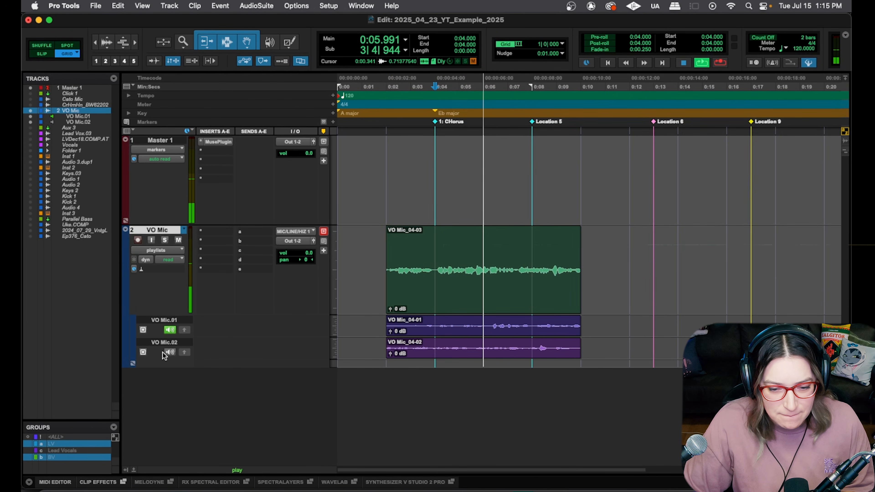
key("space")
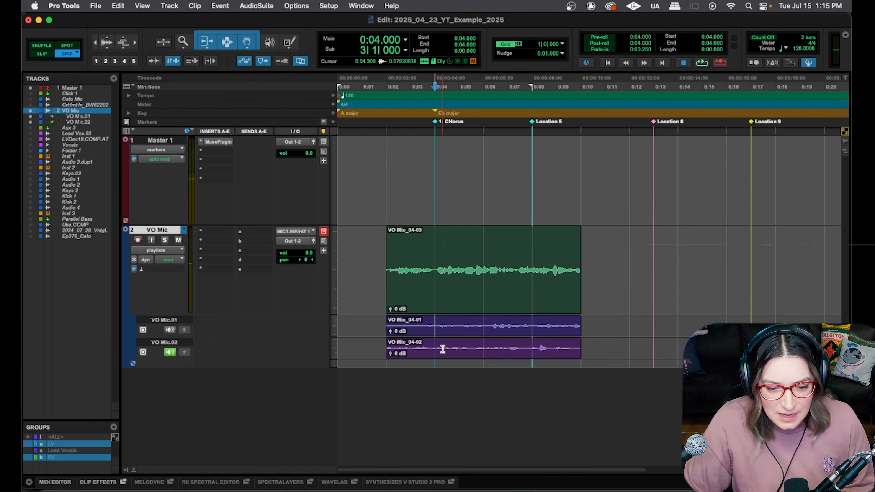
key("space")
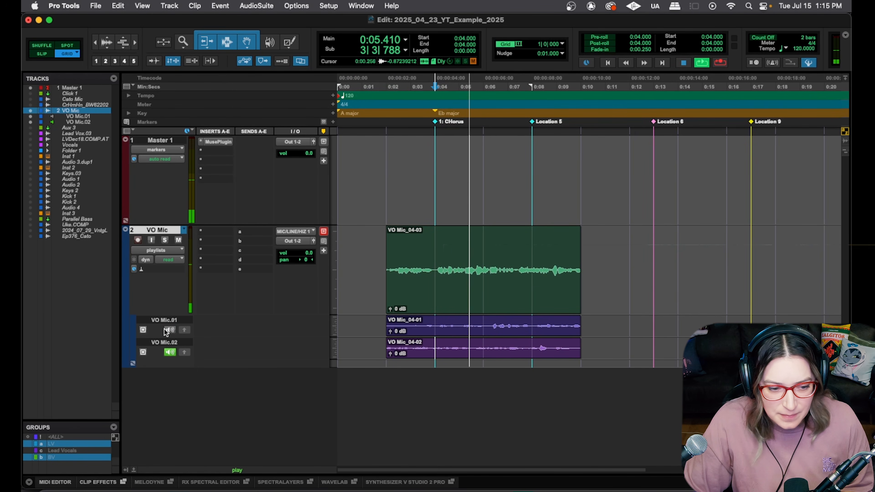
key("space")
left_click(170, 352)
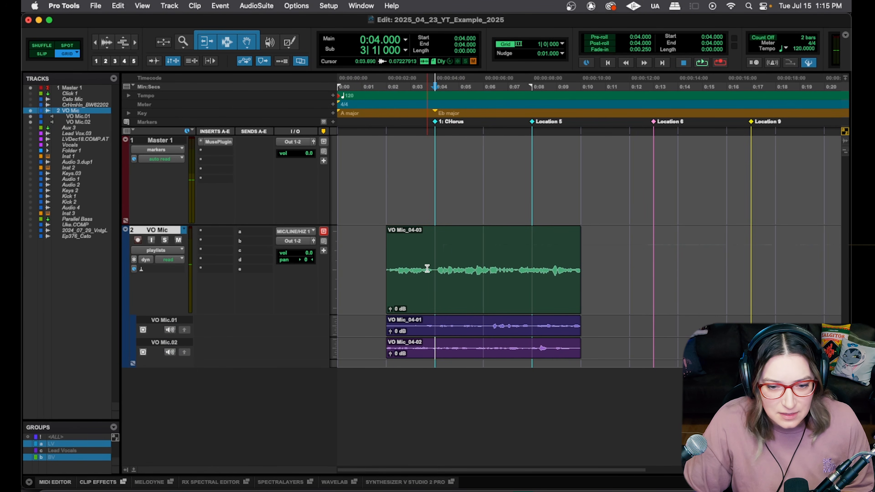
key("space")
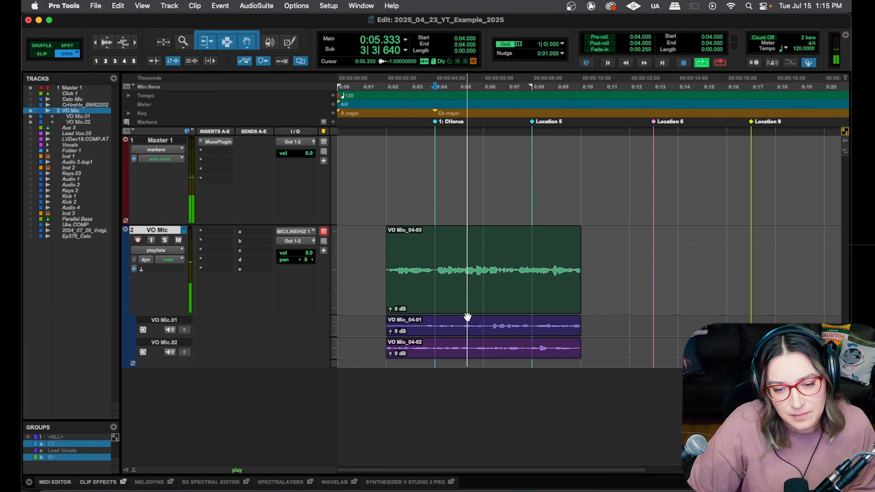
key("space")
Step: Create a new playlist on the VO Mic track named VO Mic.COMP
left_click(185, 230)
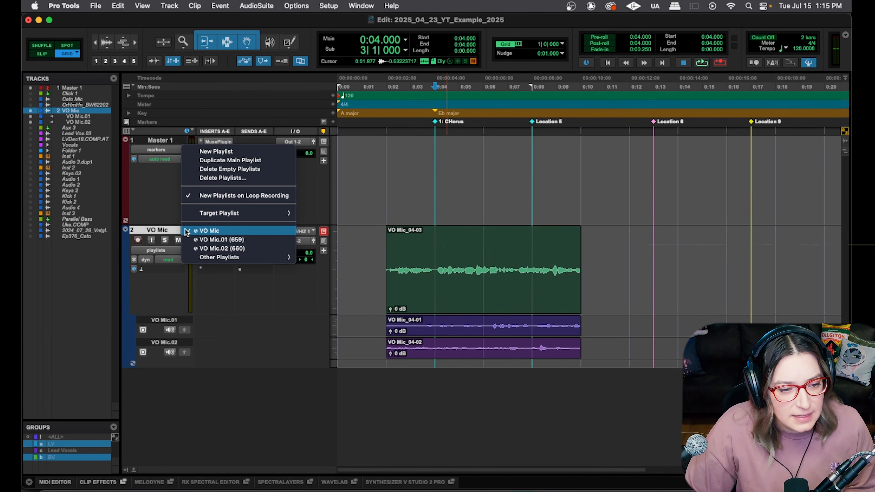
left_click(210, 152)
key("Right")
key("BackSpace")
key("BackSpace")
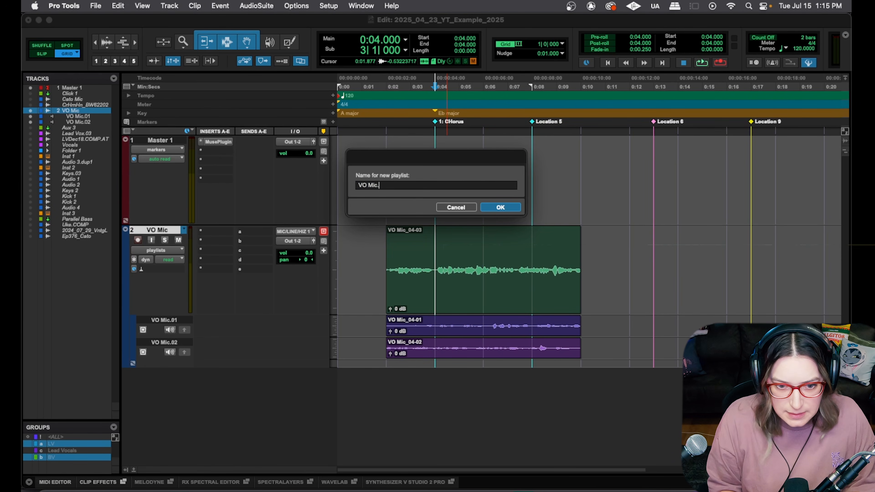
type("COMP")
key("Return")
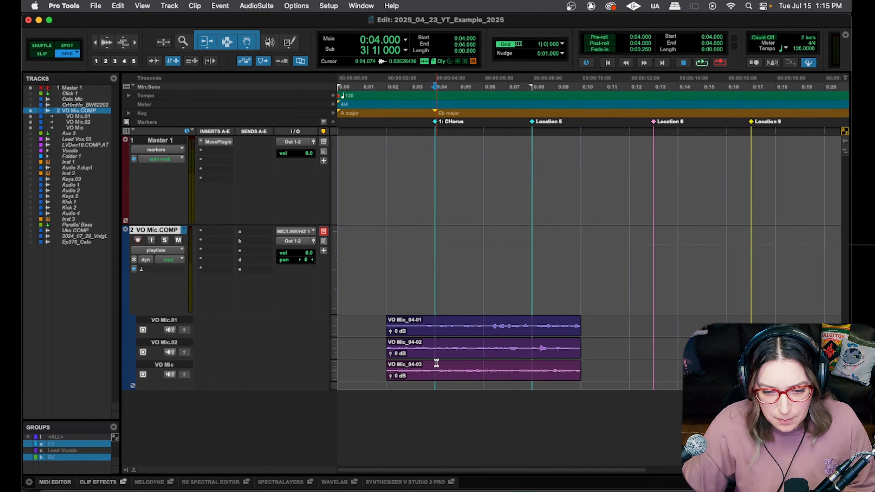
Step: Copy VO Mic.01 from 0:04.000 to 0:06.000 and VO Mic.02 from 0:06.000 to 0:08.000 up to the comp playlist
left_click_drag(435, 326, 513, 347)
left_click(185, 330)
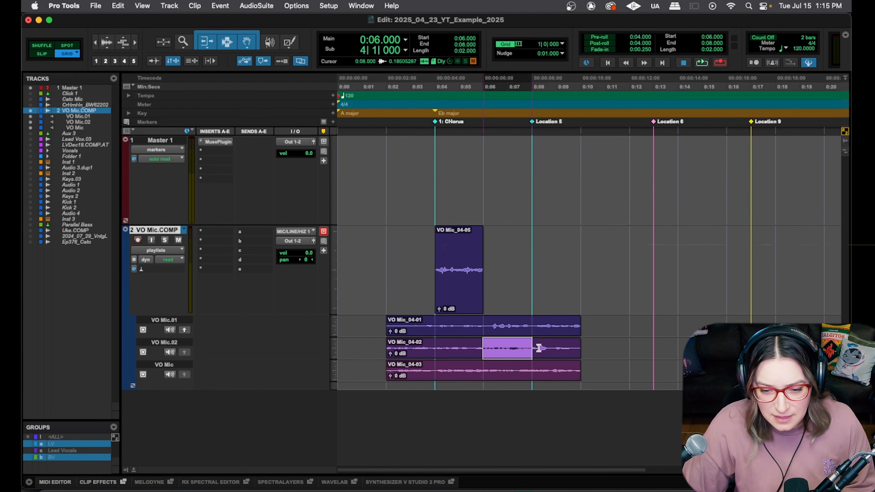
left_click(188, 350)
Step: Select the comp playlist from 0:02.000 to 0:10.000 and apply 2 ms batch fades and crossfades to its clips
left_click_drag(386, 233, 582, 236)
key("super+f")
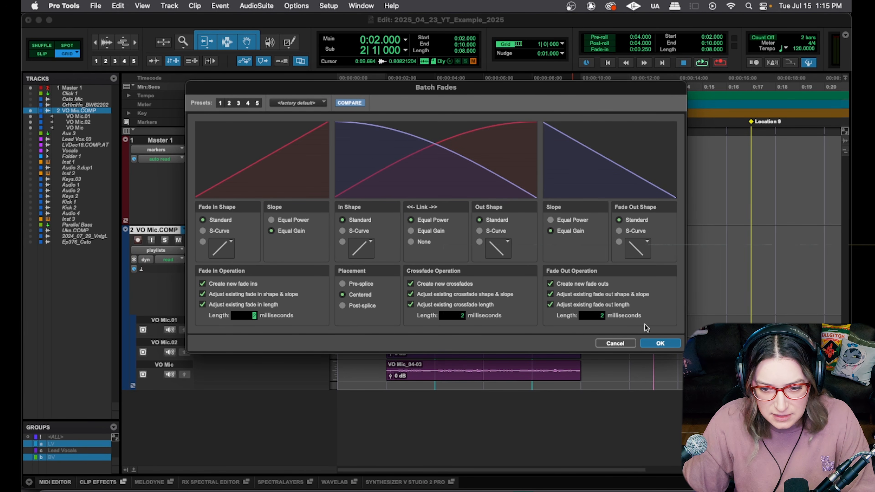
key("Return")
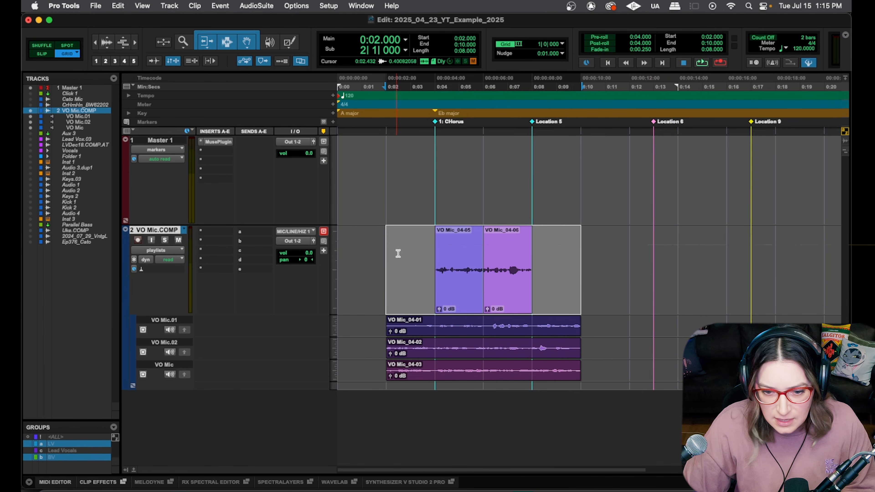
Step: Play the comp from 0:04.000 and return the VO Mic.COMP track view to waveform
left_click(412, 239)
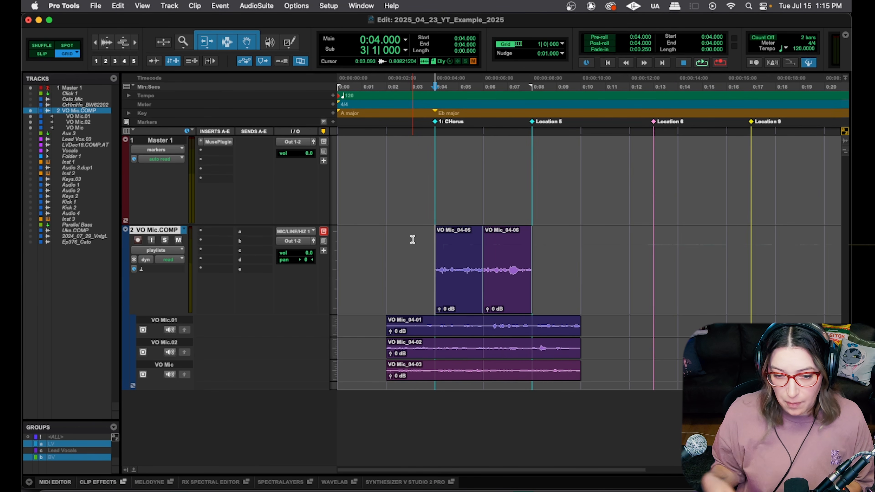
key("space")
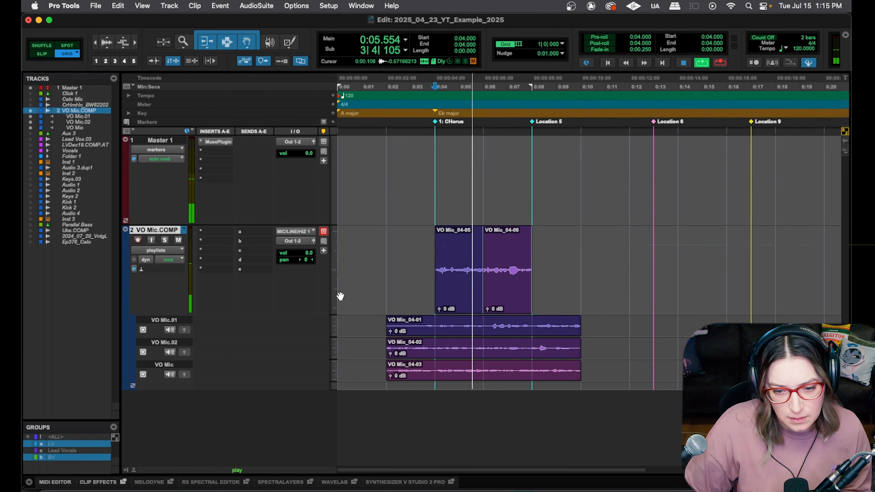
key("space")
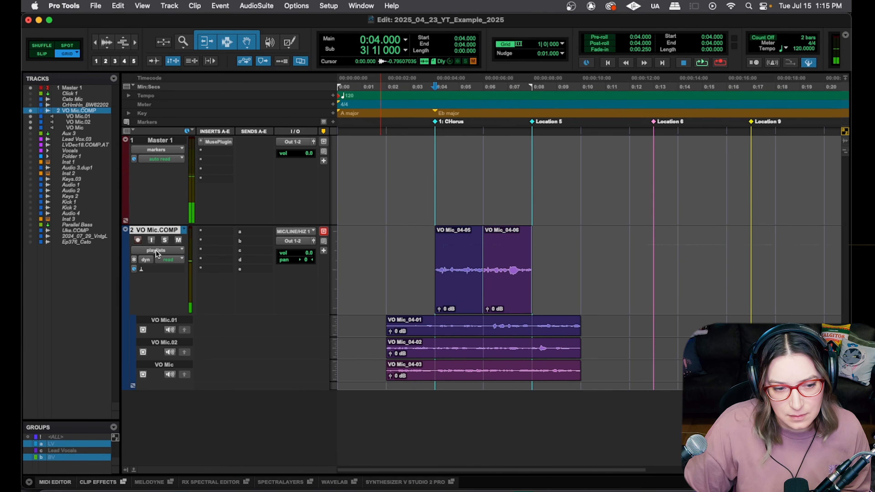
left_click(157, 250)
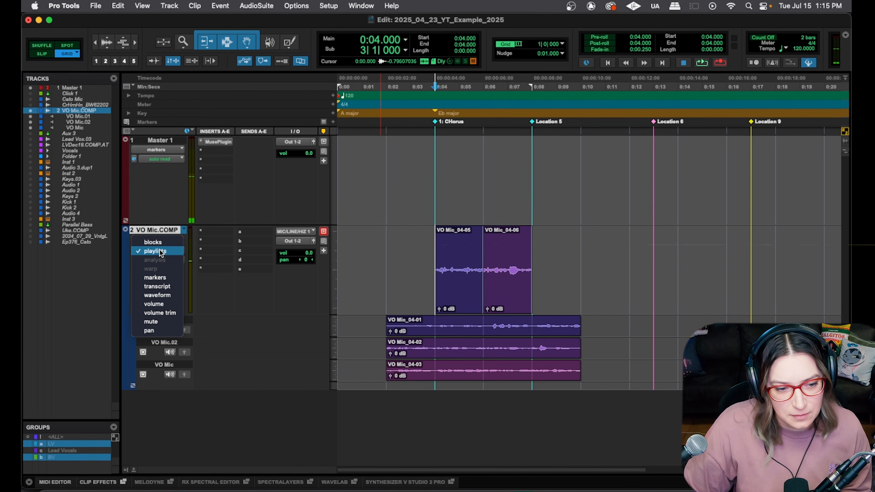
left_click(169, 297)
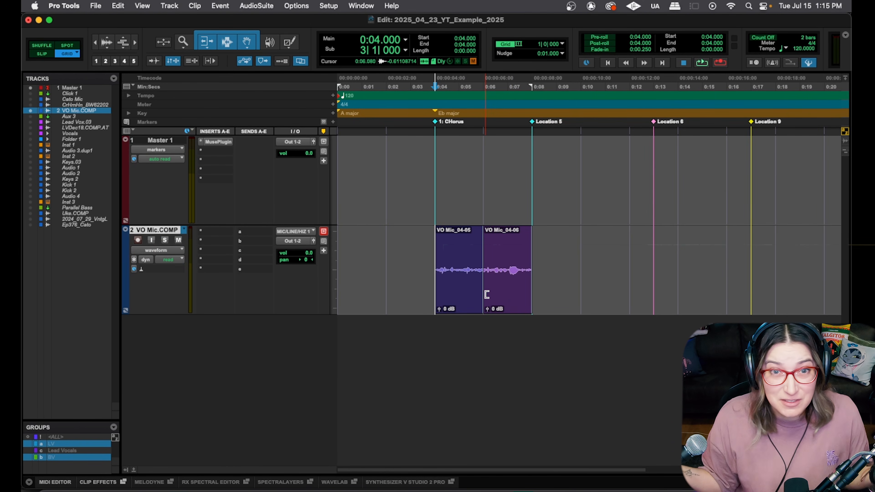
Step: Select VO Mic.COMP from 0:02.000 to 0:10.000, arm the track and loop-record over the existing comp clips
left_click(407, 251)
left_click_drag(407, 251, 568, 251)
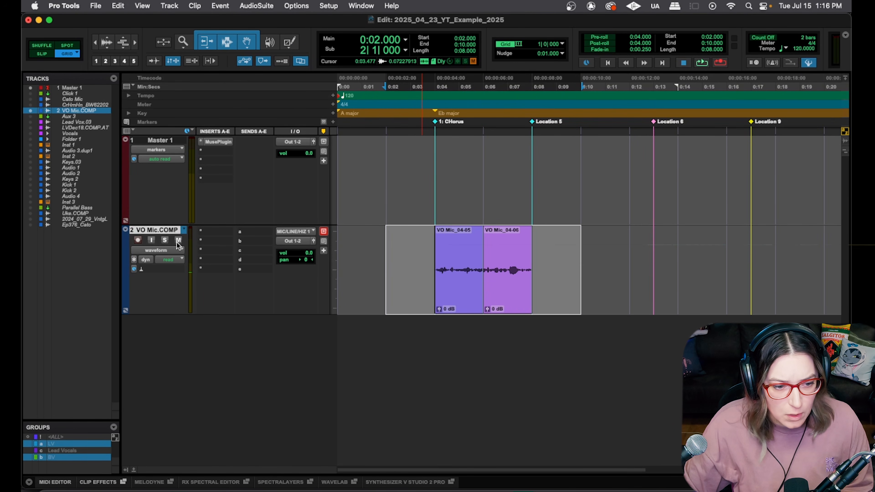
left_click(137, 241)
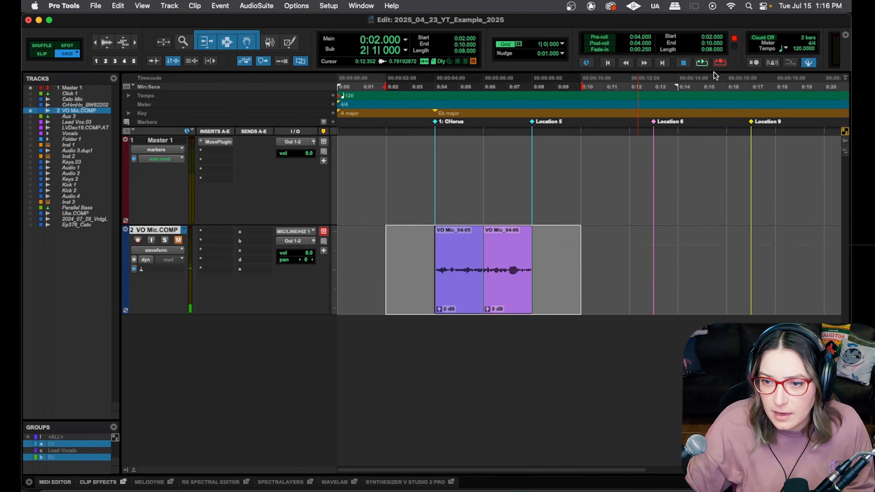
left_click(702, 63)
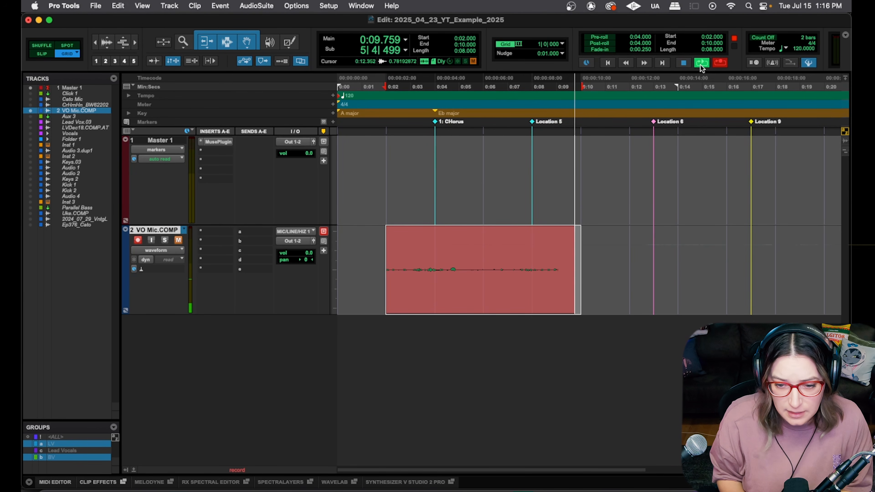
key("space")
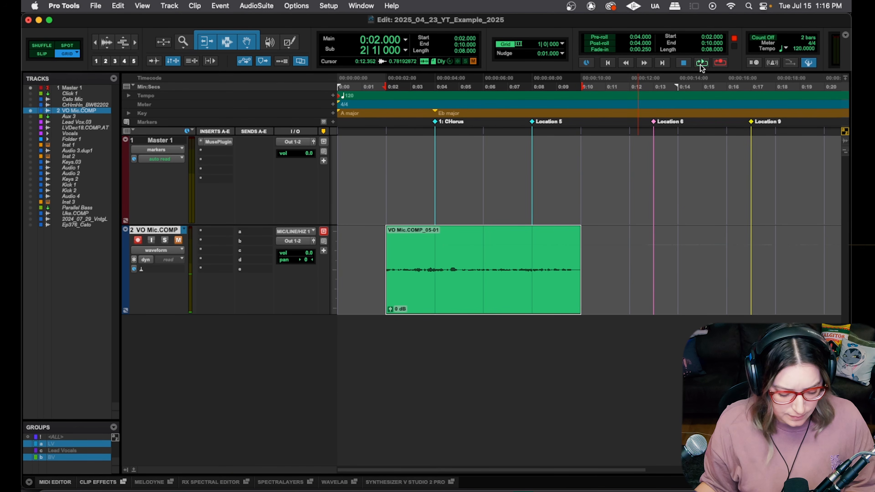
Step: Switch the track view to playlists and create a new playlist with the suggested name
left_click(174, 251)
left_click(170, 205)
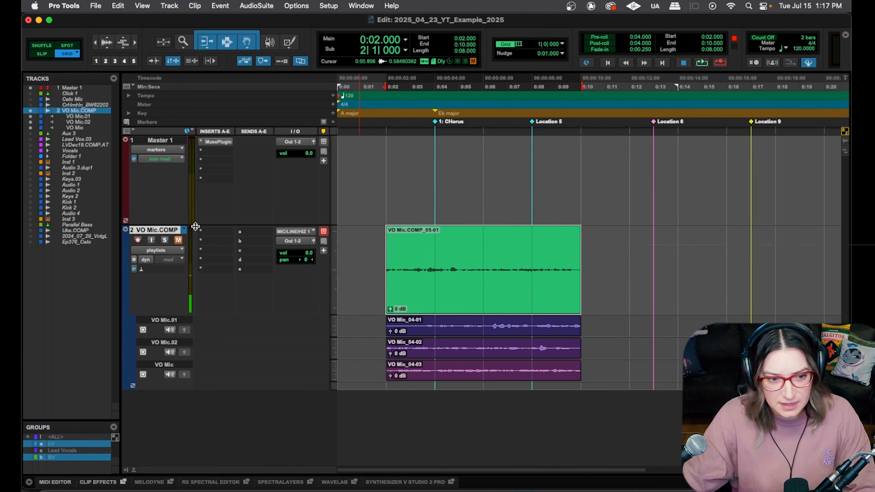
left_click(185, 229)
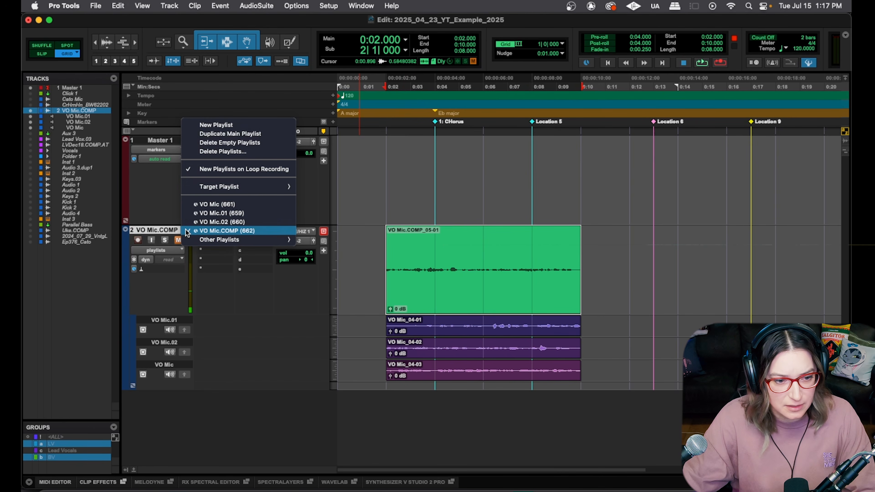
left_click(201, 128)
left_click(493, 208)
Step: Loop-record several takes into the new empty playlist over the 0:02.000 to 0:10.000 selection
key("shift+r")
key("super+space")
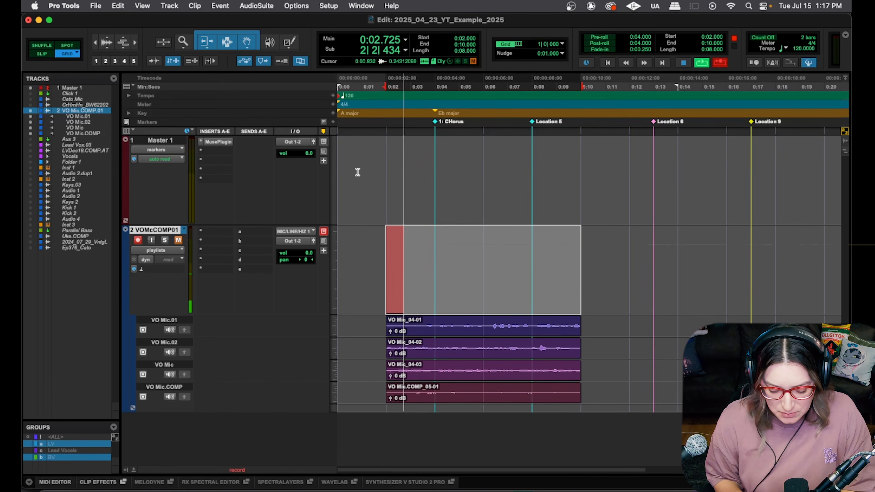
key("space")
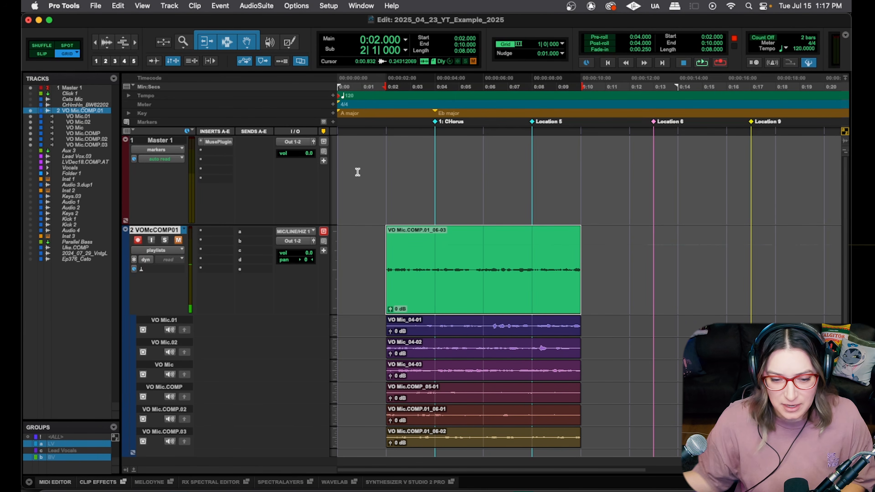
Step: Enable pre-roll and post-roll and shorten the pre-roll to about 0:01.018 on the timeline ruler
scroll(428, 361, "down", 3)
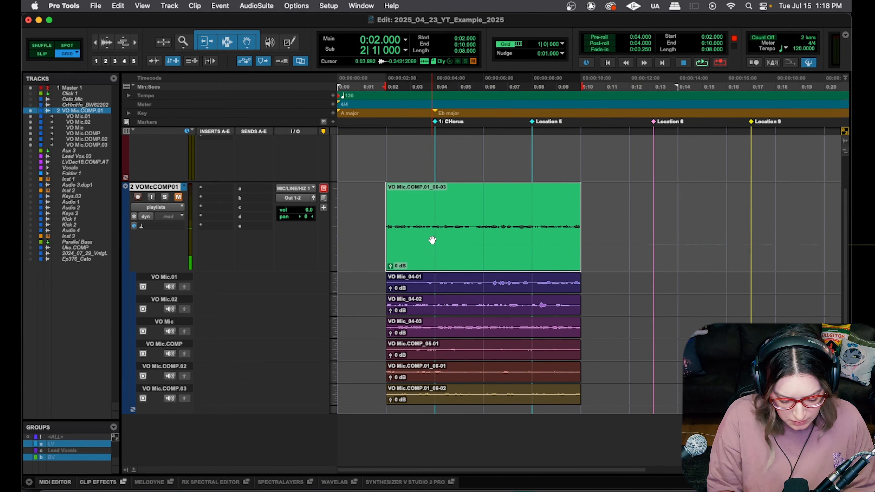
key("super+k")
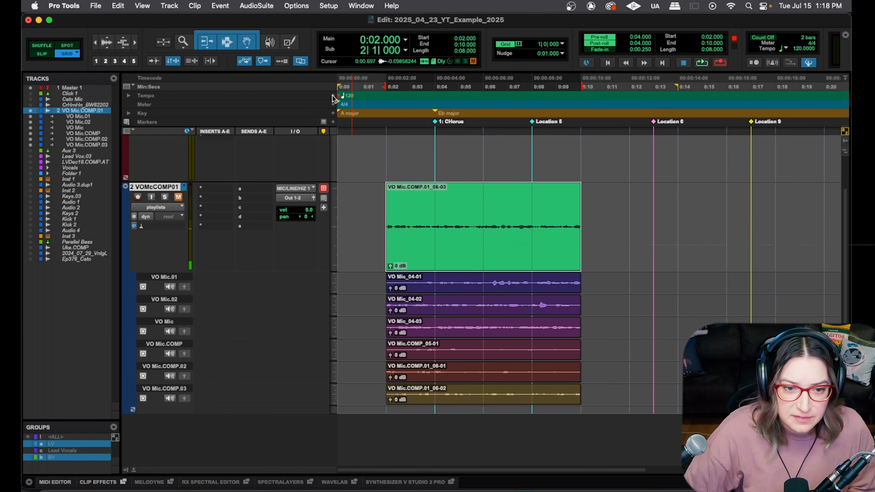
left_click_drag(341, 89, 366, 86)
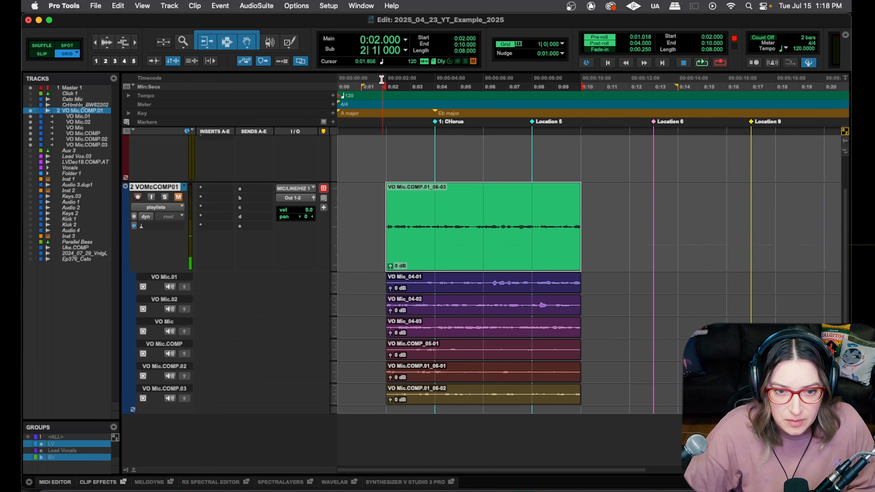
Step: Reselect the main playlist's clip from 0:02.000 to 0:10.000 and loop-record takes over it with pre-roll
left_click(363, 87)
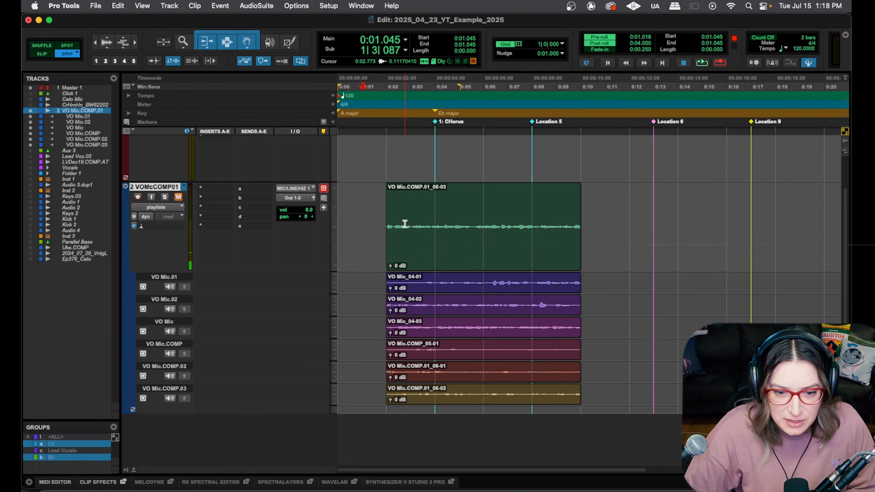
left_click(426, 254)
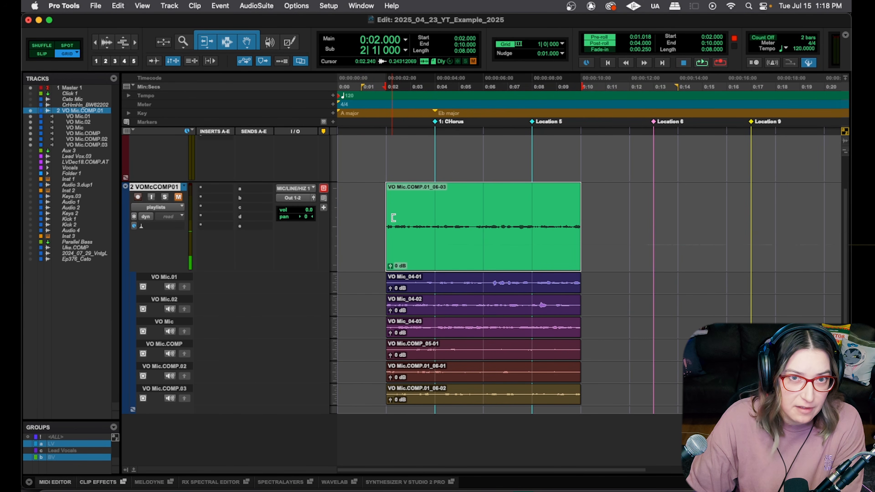
key("super+space")
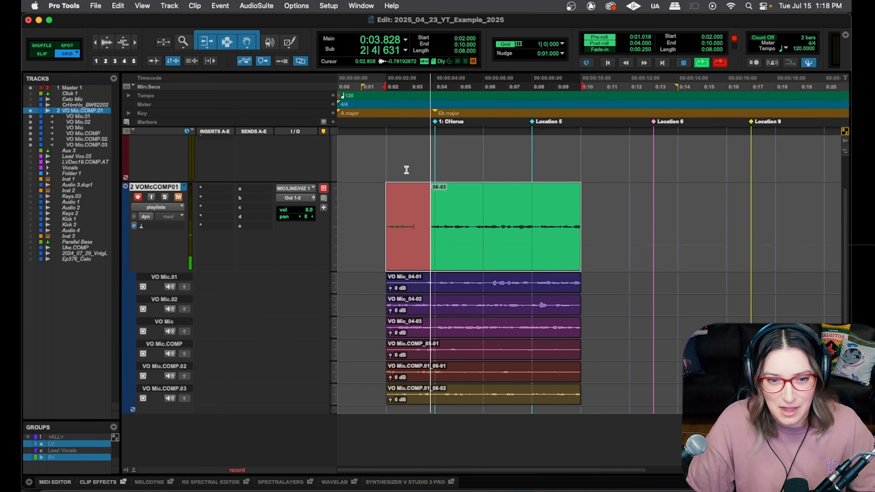
key("space")
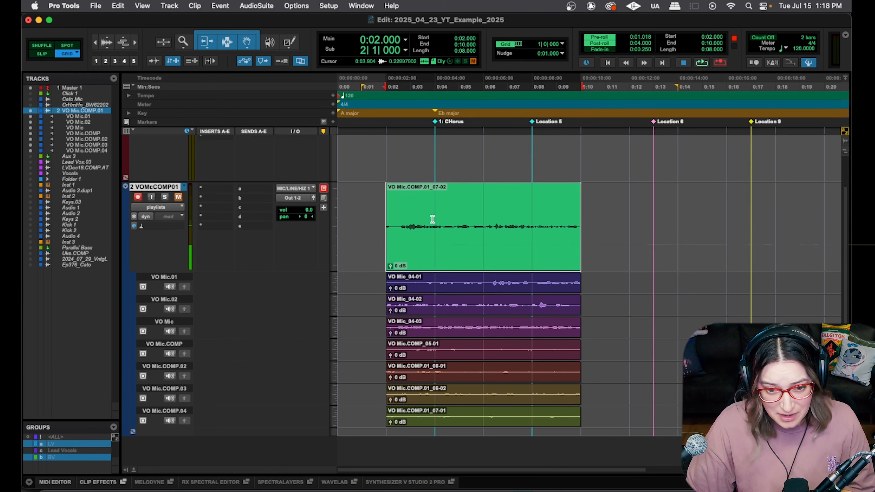